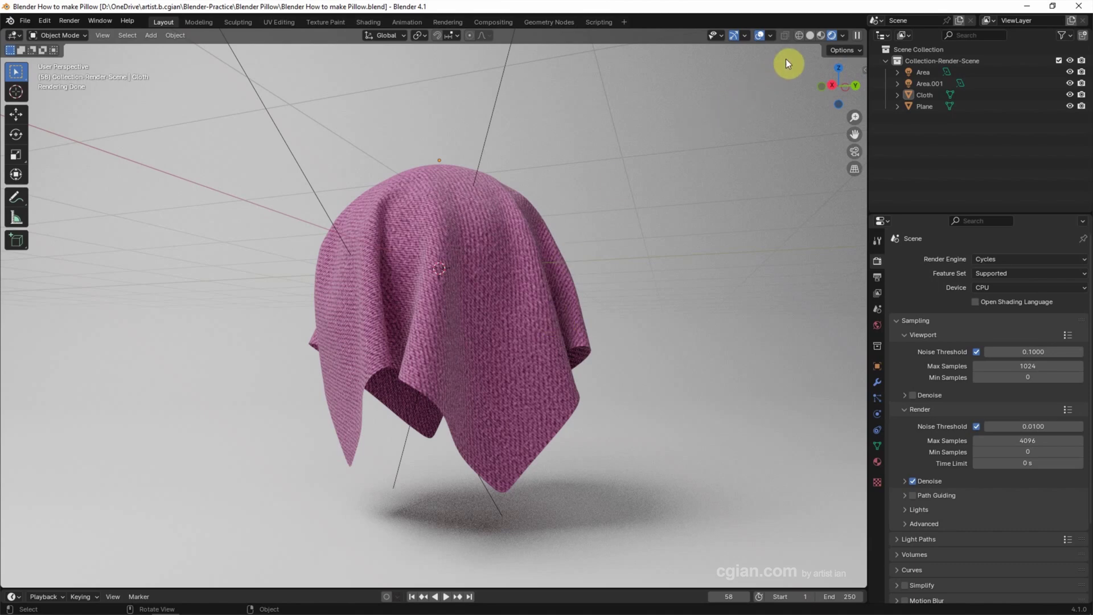
- Switch to Solid shading, exclude Collection-Render-Scene, and create a new collection
{"action": "left_click", "coordinate": [808, 37]}
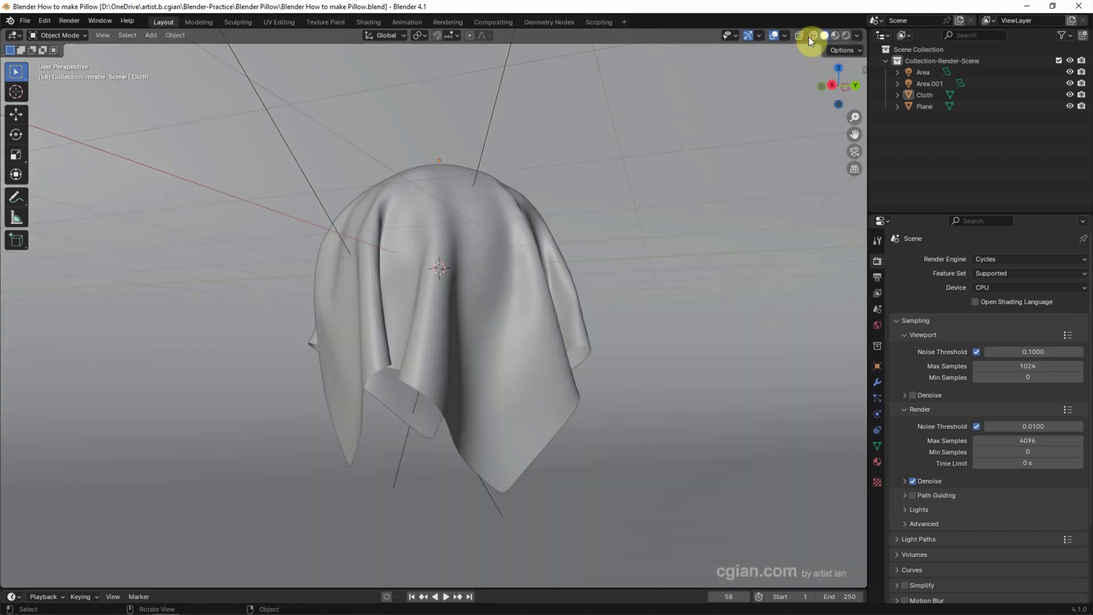
{"action": "left_click", "coordinate": [932, 60]}
{"action": "left_click", "coordinate": [1058, 59]}
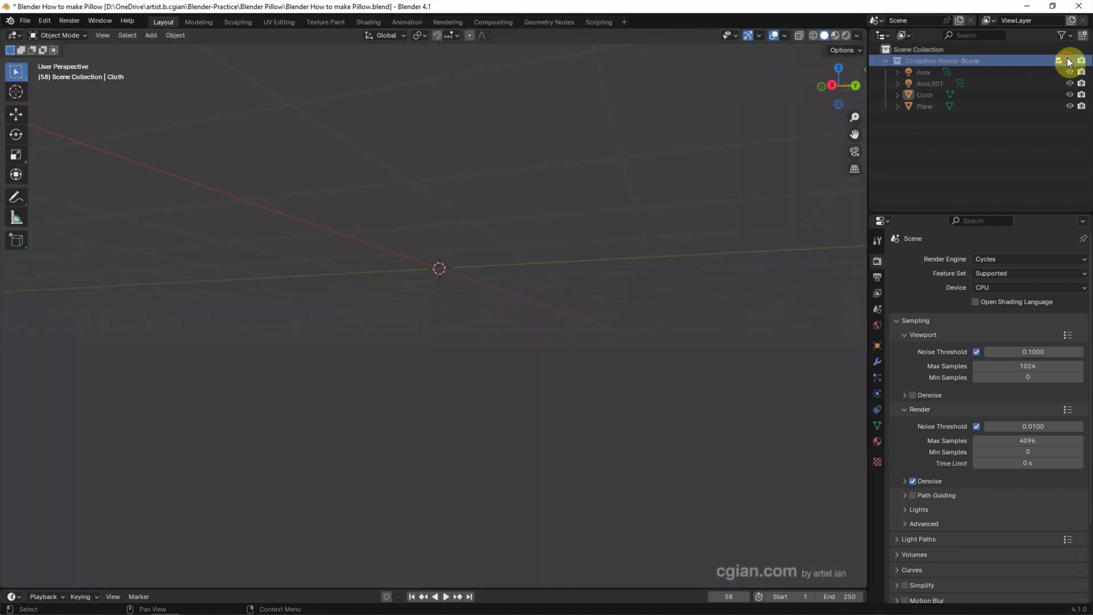
{"action": "right_click", "coordinate": [922, 136]}
{"action": "left_click", "coordinate": [923, 140]}
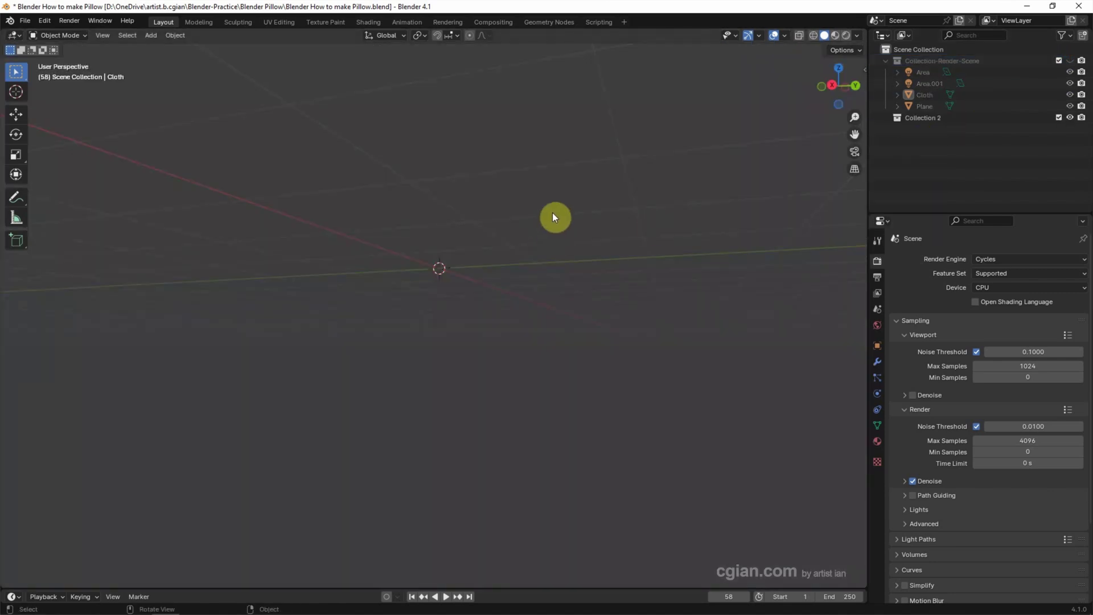
- Add a new plane mesh to the emptied scene and zoom in on it
{"action": "middle_click_drag", "start_coordinate": [554, 217], "coordinate": [200, 182]}
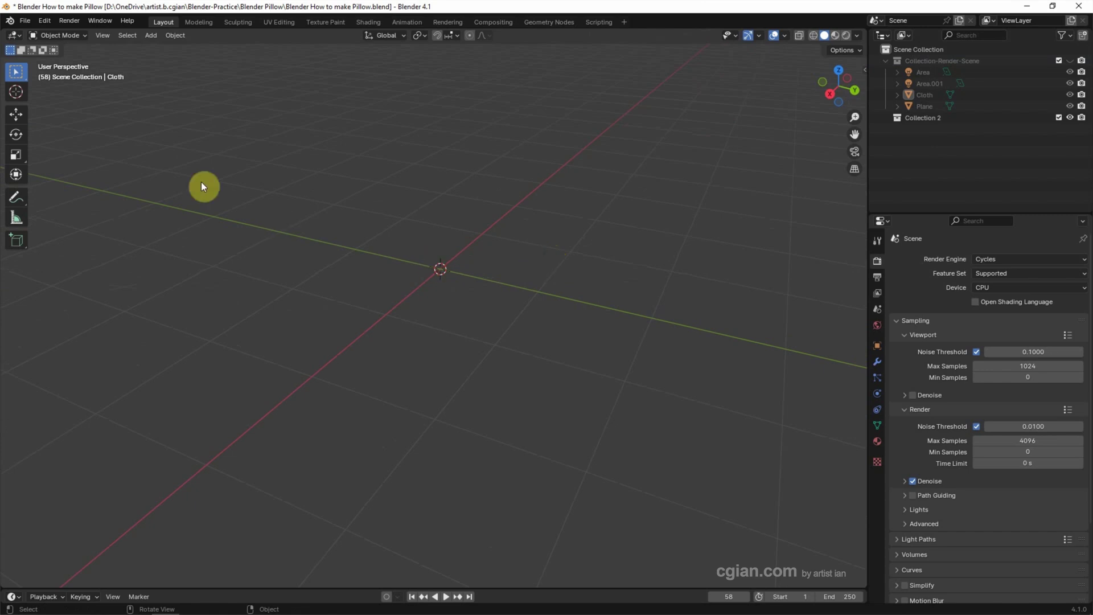
{"action": "left_click", "coordinate": [149, 36]}
{"action": "mouse_move", "coordinate": [158, 47]}
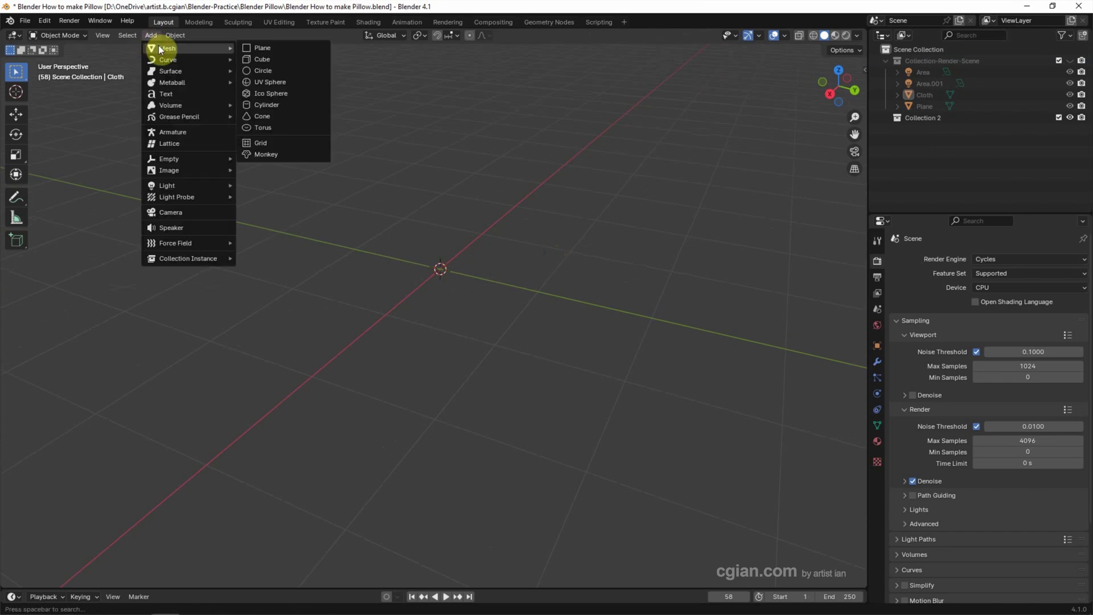
{"action": "left_click", "coordinate": [258, 48]}
{"action": "scroll", "coordinate": [358, 243], "scroll_direction": "up", "scroll_amount": 3}
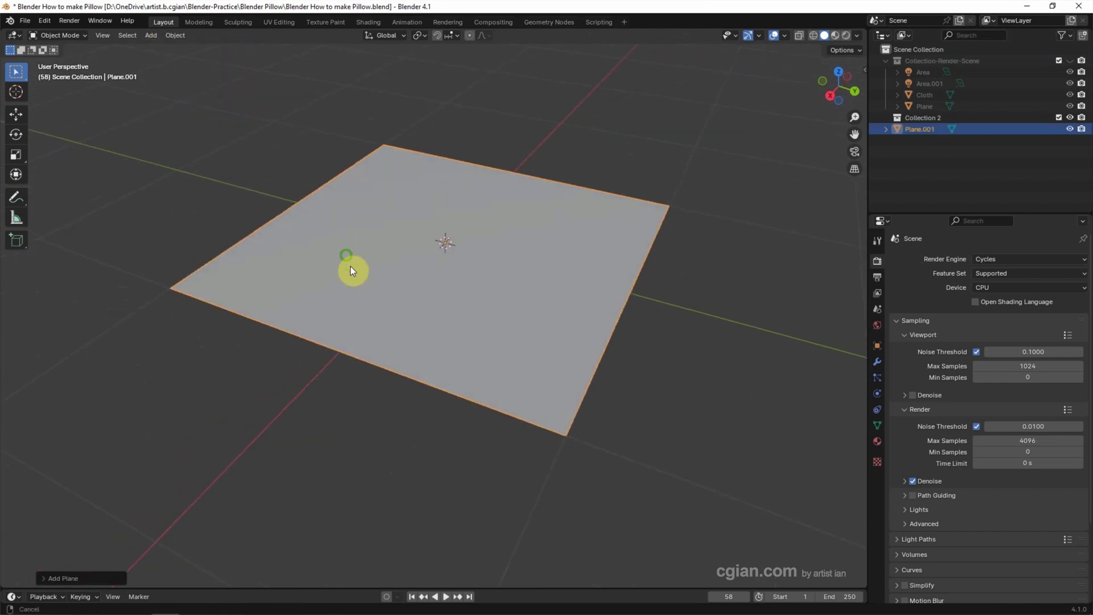
{"action": "middle_click_drag", "start_coordinate": [350, 266], "coordinate": [343, 279], "text": "ctrl"}
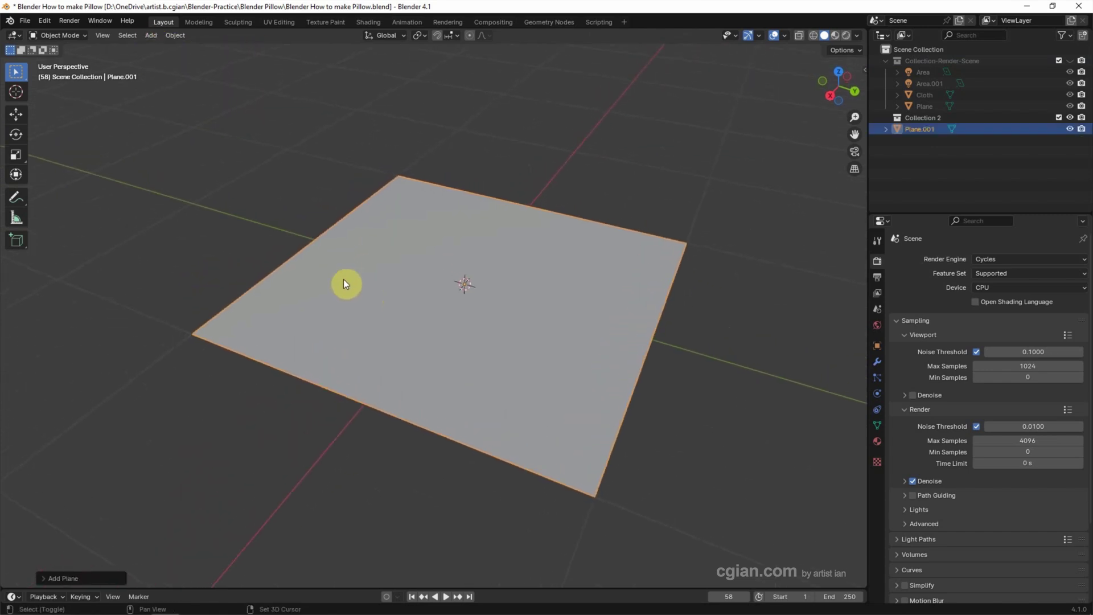
{"action": "left_click", "coordinate": [62, 34]}
- In Edit Mode, subdivide the plane with 20 cuts into a dense grid
{"action": "left_click", "coordinate": [64, 59]}
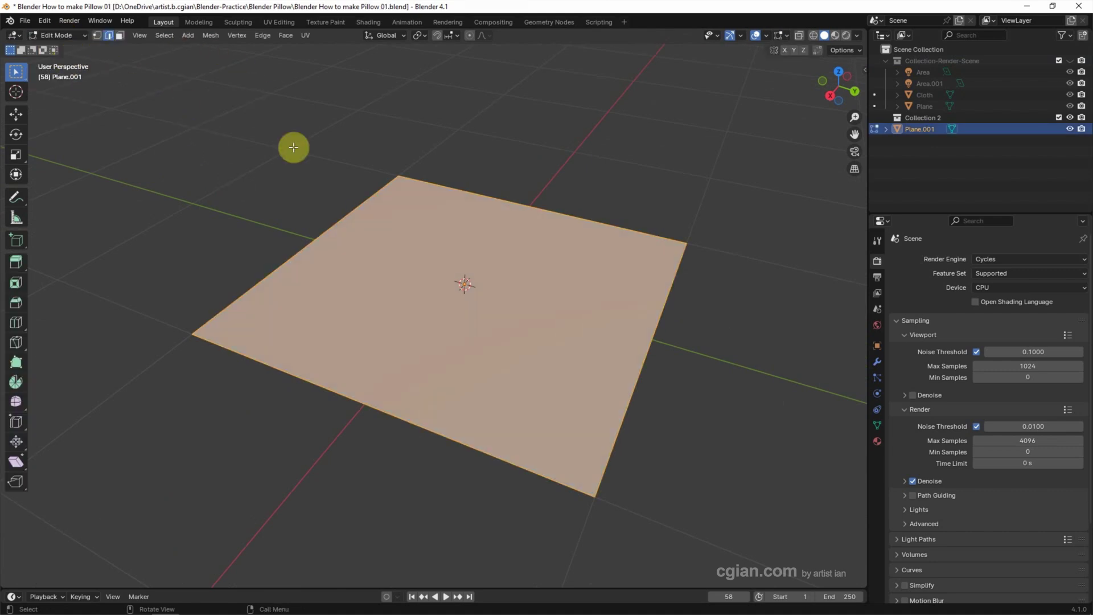
{"action": "key", "text": "ctrl+e"}
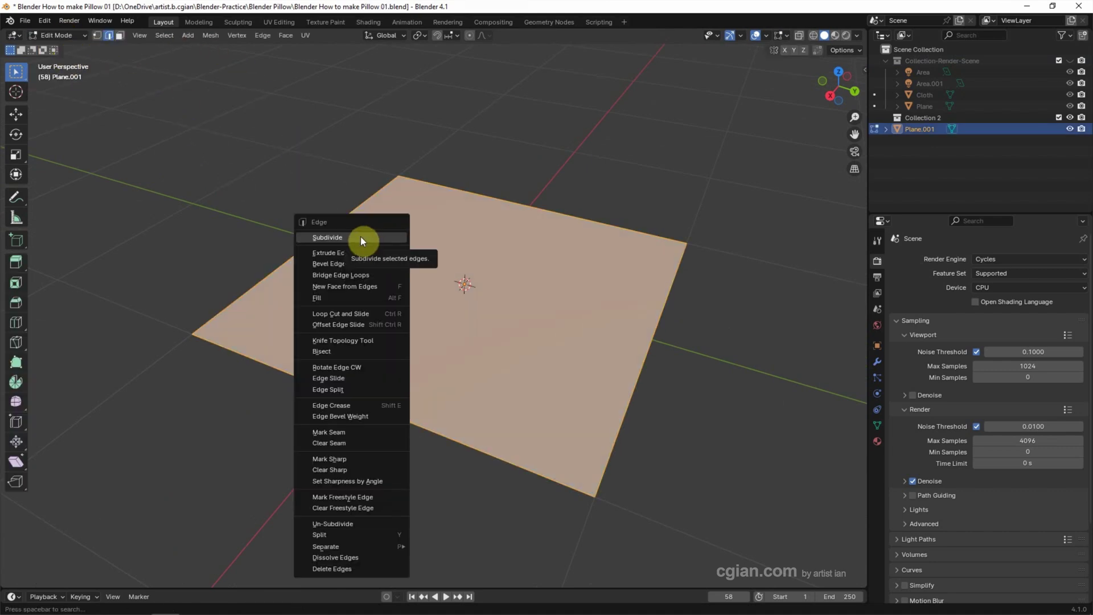
{"action": "left_click", "coordinate": [360, 237]}
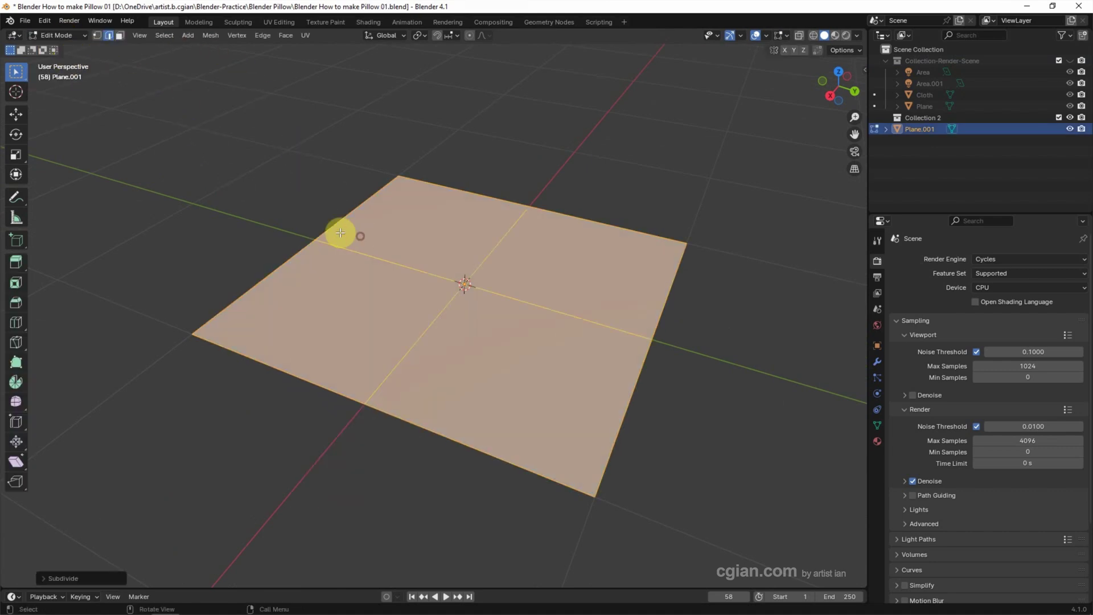
{"action": "left_click", "coordinate": [64, 577]}
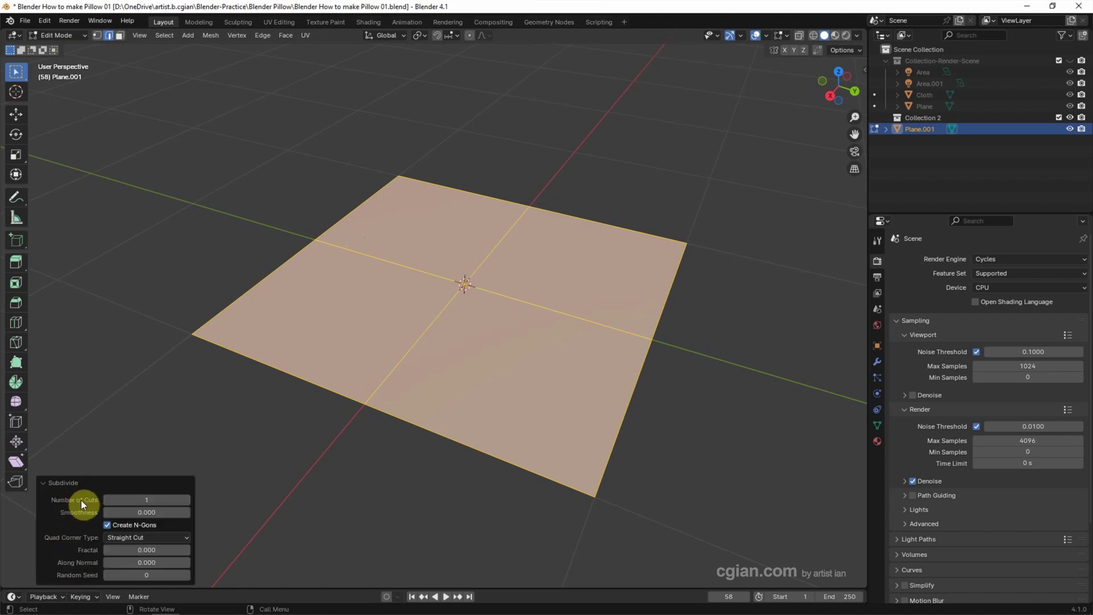
{"action": "left_click", "coordinate": [134, 500]}
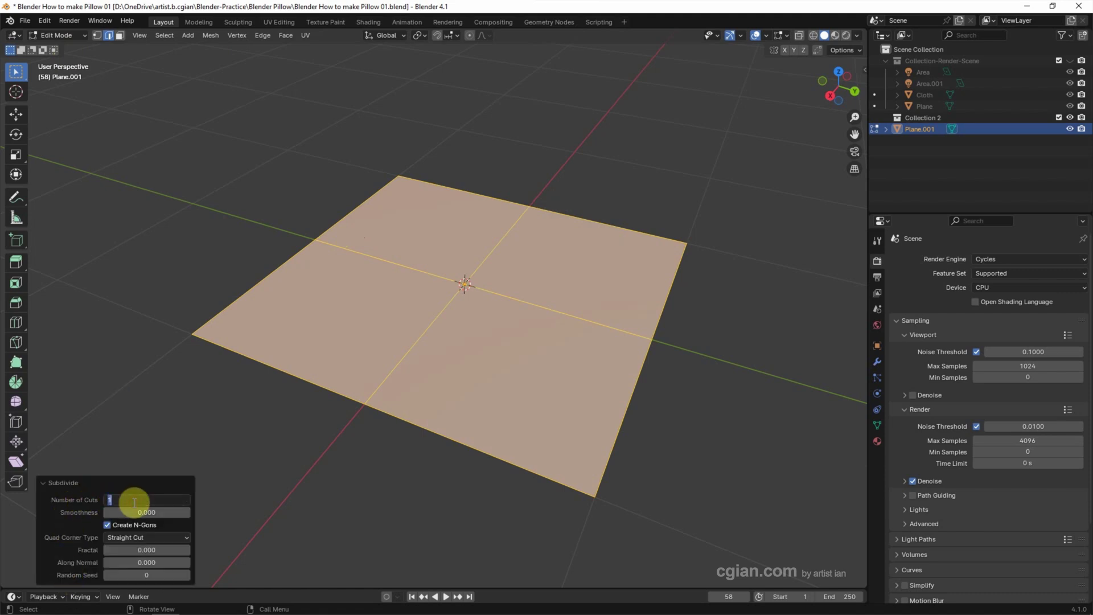
{"action": "type", "text": "20"}
{"action": "key", "text": "Return"}
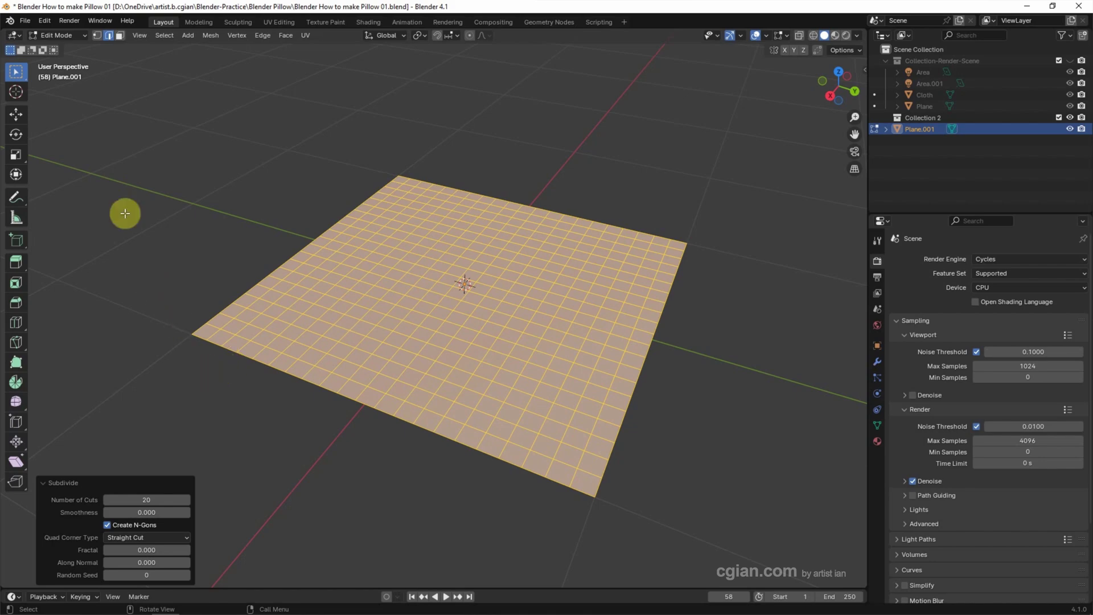
{"action": "left_click", "coordinate": [119, 37]}
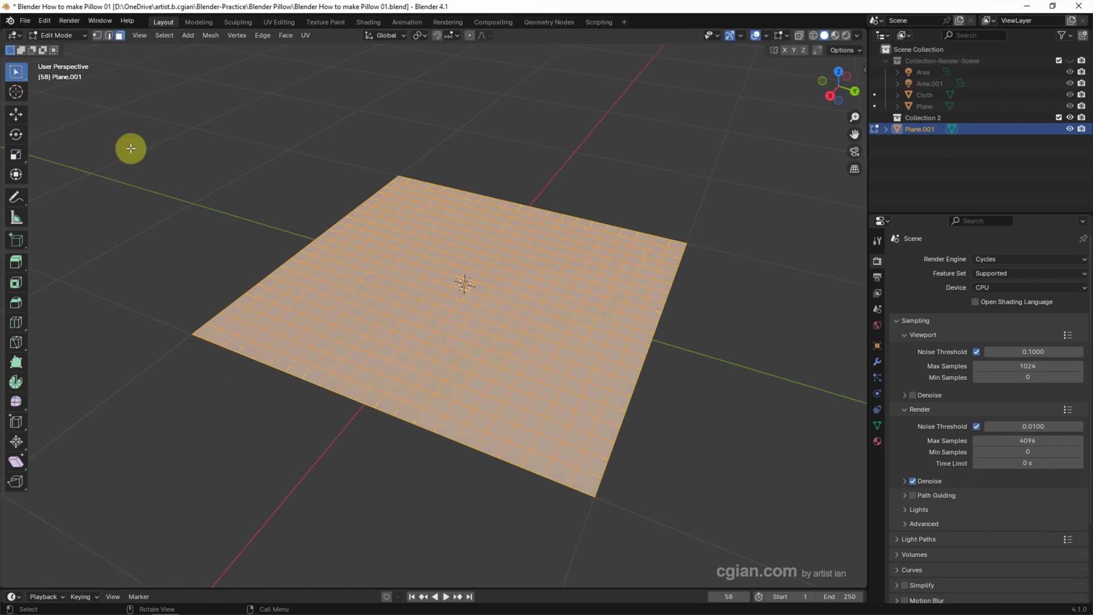
- Select all faces and extrude the grid 0.11885 m upward into a slab
{"action": "left_click", "coordinate": [142, 211]}
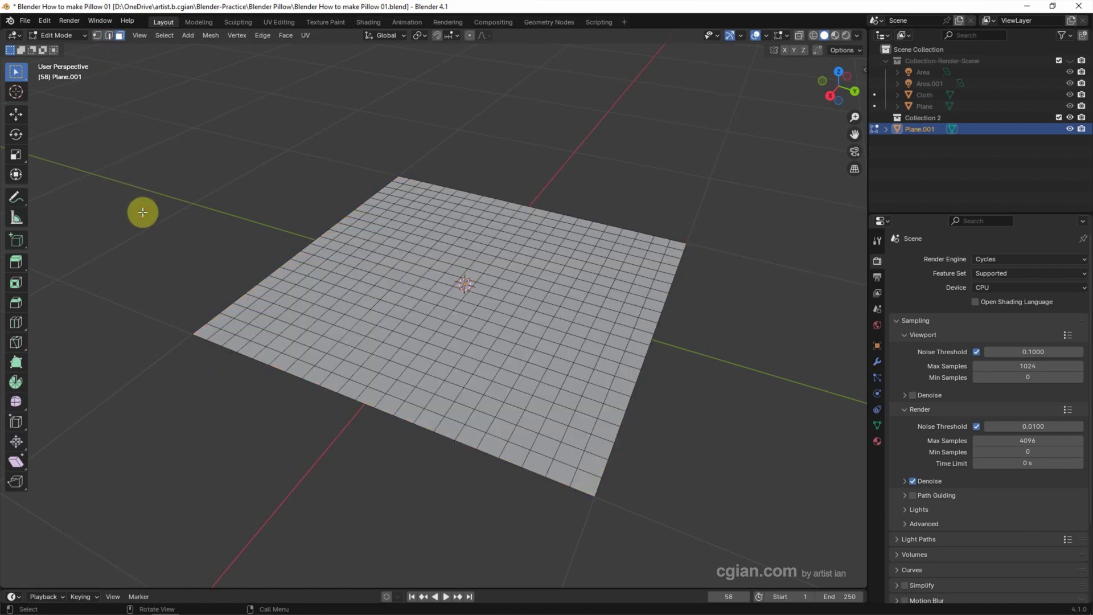
{"action": "key", "text": "a"}
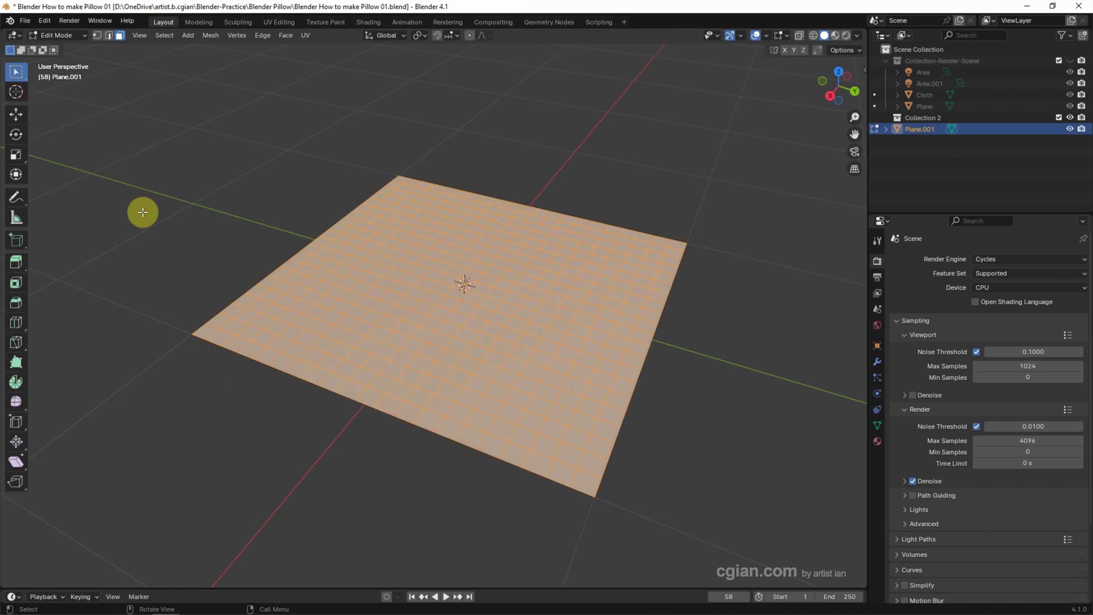
{"action": "key", "text": "e"}
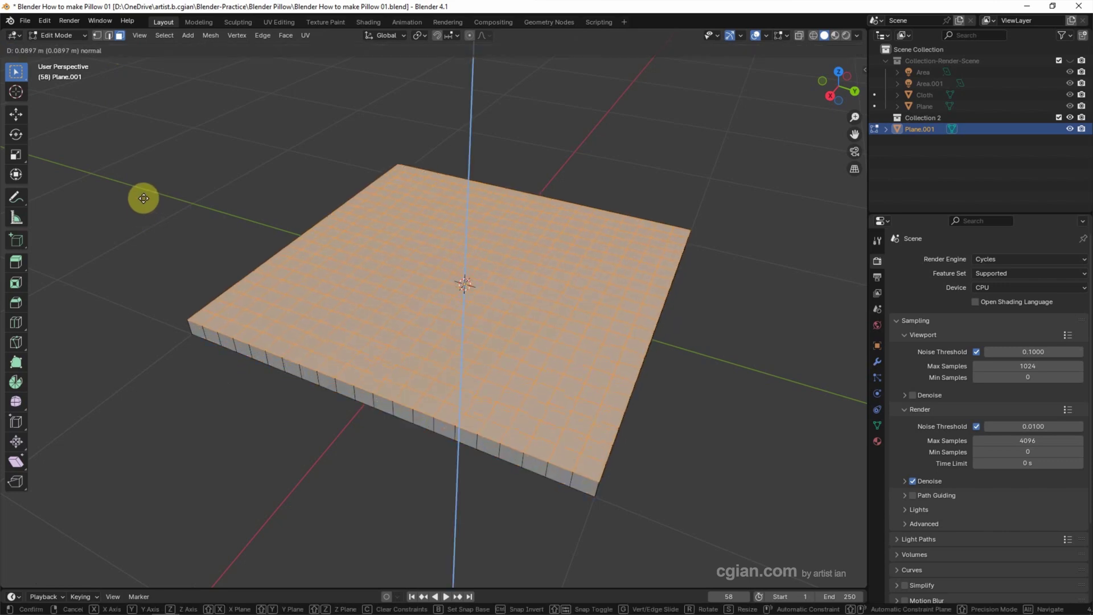
{"action": "left_click", "coordinate": [144, 193]}
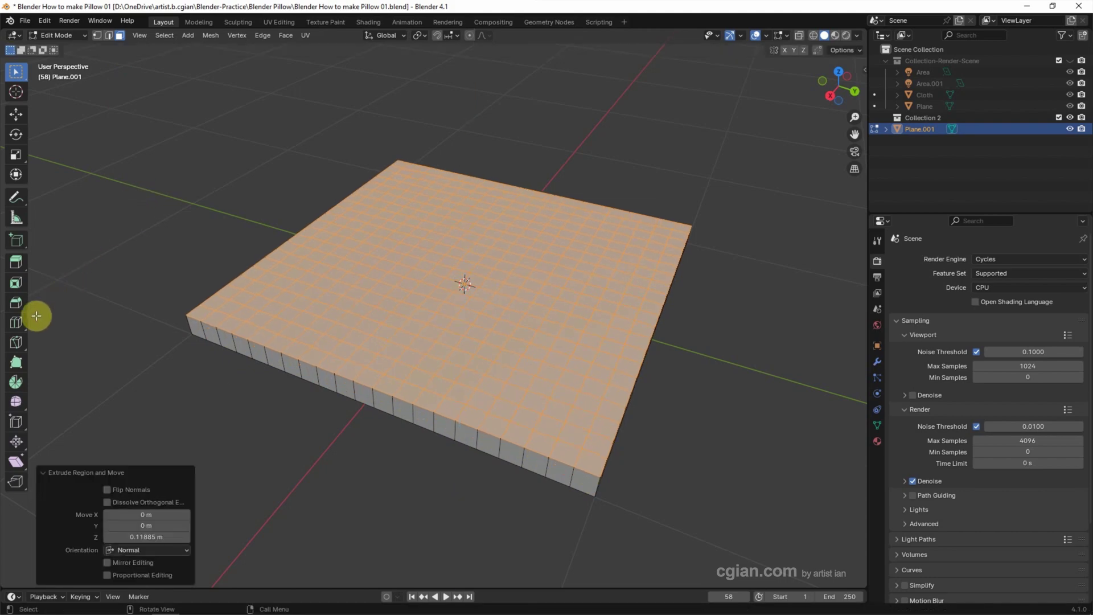
- Loop-cut around the slab's sides and scale the new loop outward to 1.034
{"action": "left_click", "coordinate": [18, 324]}
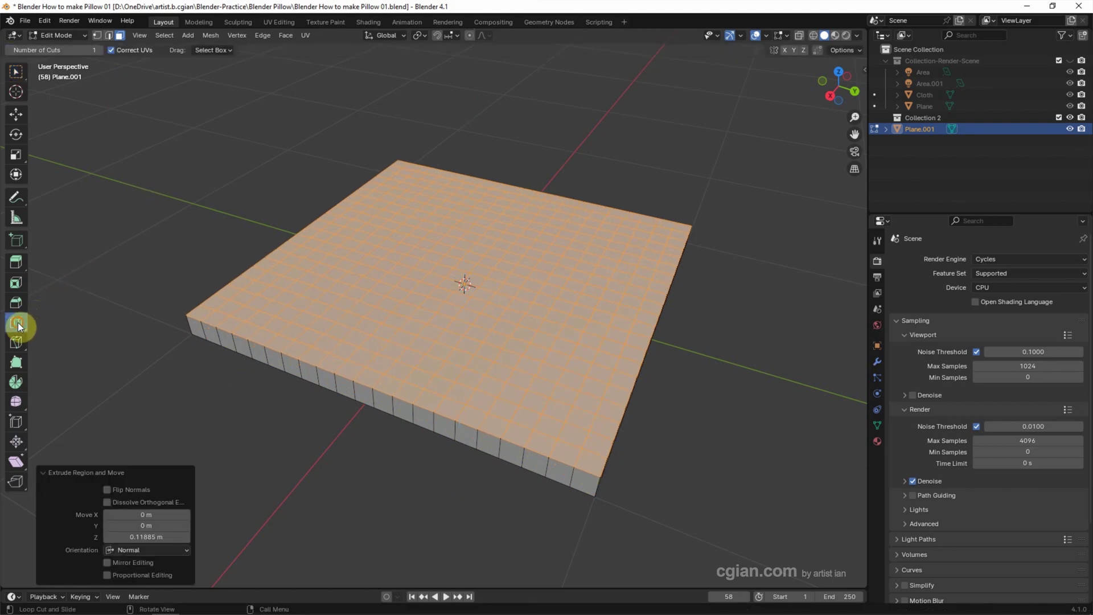
{"action": "left_click", "coordinate": [166, 327]}
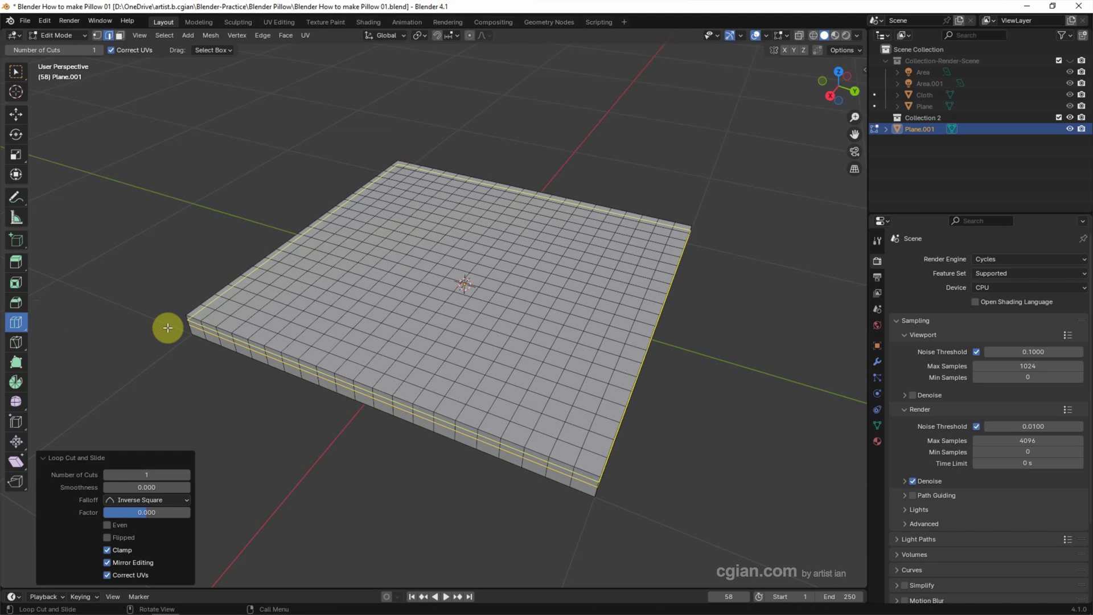
{"action": "key", "text": "s"}
{"action": "left_click", "coordinate": [158, 332]}
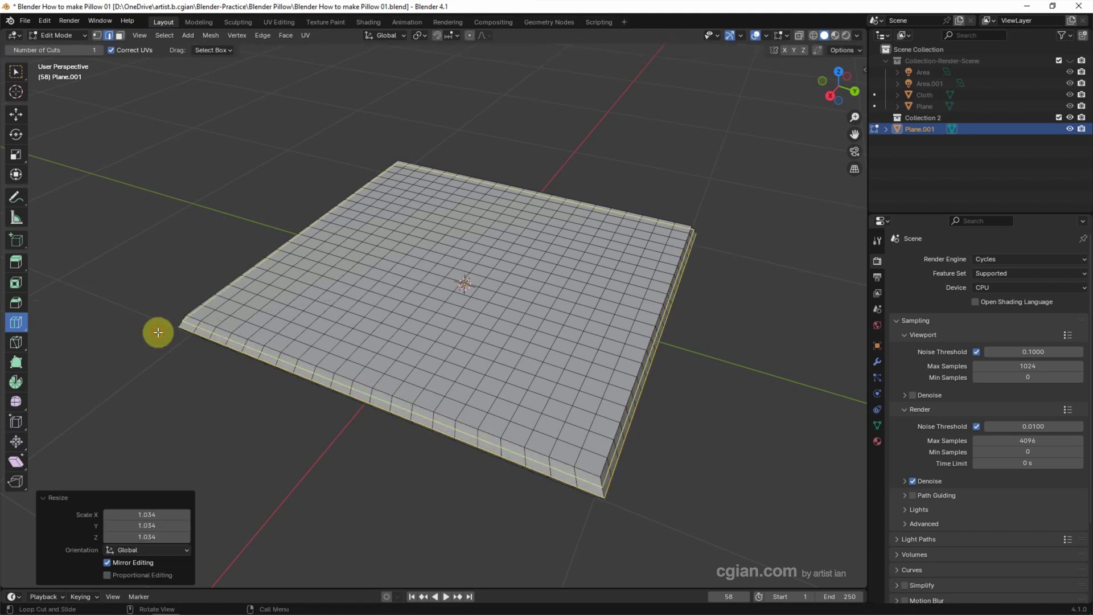
{"action": "left_click", "coordinate": [158, 332]}
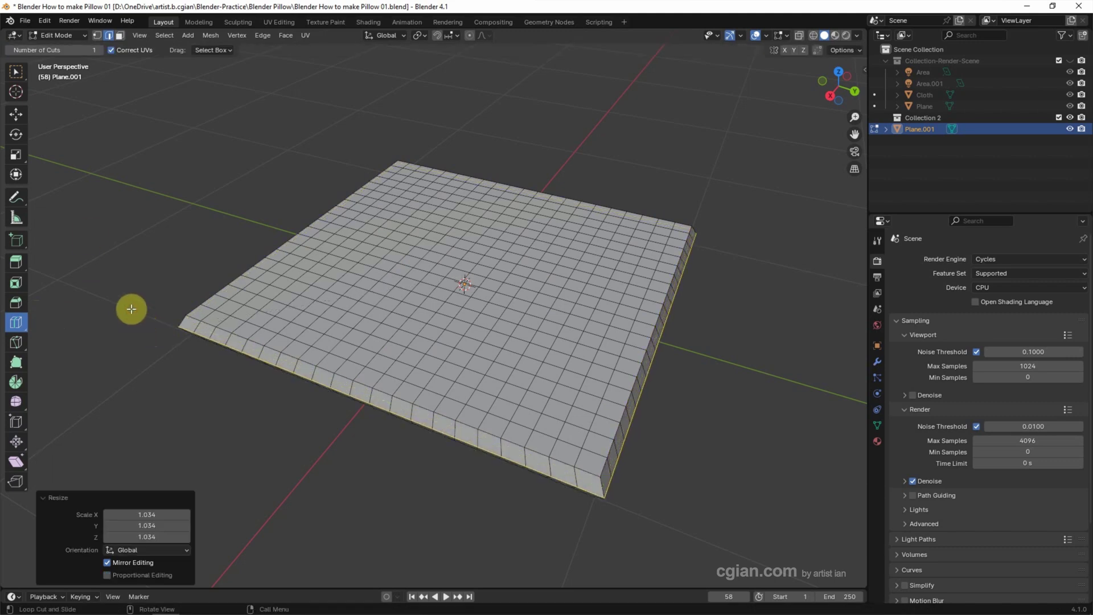
{"action": "left_click", "coordinate": [59, 35]}
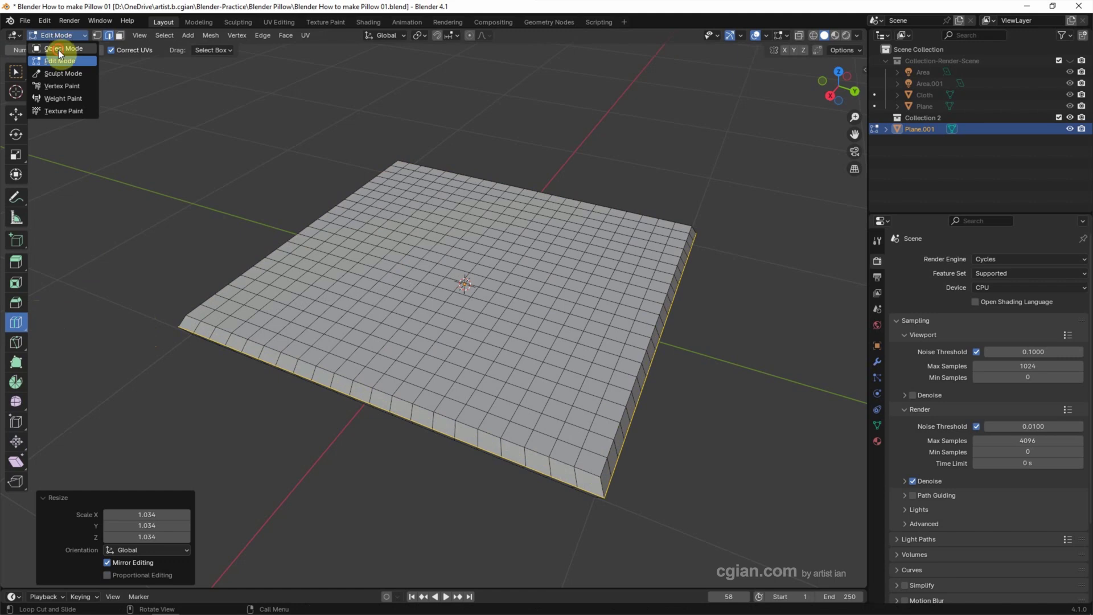
- Back in Object Mode, select Plane.001 and add Cloth physics with default settings
{"action": "left_click", "coordinate": [58, 49]}
{"action": "left_click", "coordinate": [253, 194]}
{"action": "left_click", "coordinate": [403, 237]}
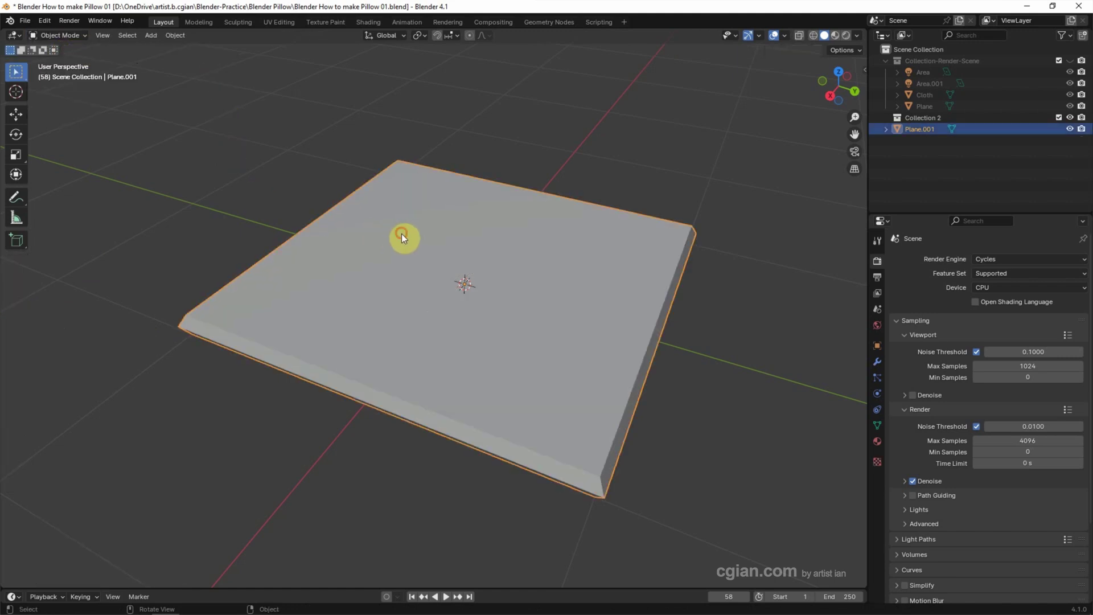
{"action": "left_click", "coordinate": [877, 395]}
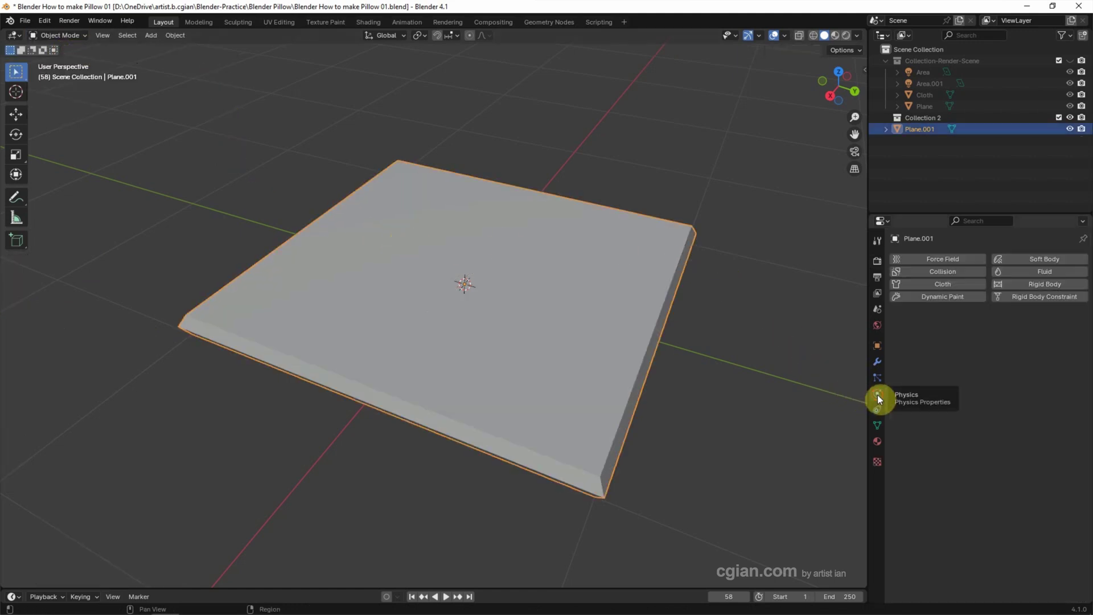
{"action": "left_click", "coordinate": [945, 285]}
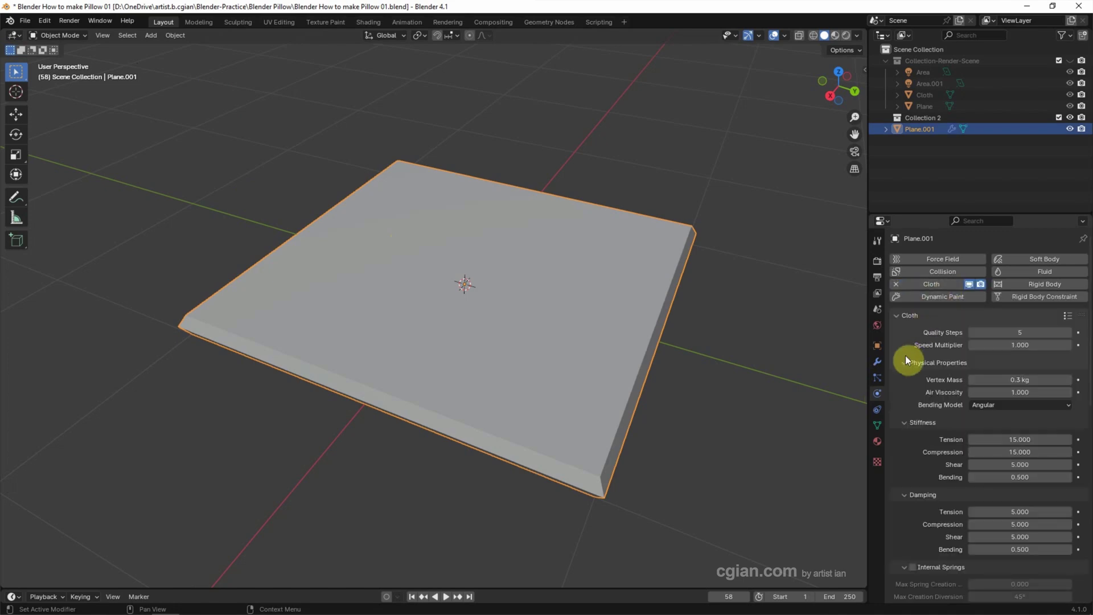
{"action": "scroll", "coordinate": [914, 357], "scroll_direction": "down", "scroll_amount": 5}
{"action": "scroll", "coordinate": [913, 357], "scroll_direction": "down", "scroll_amount": 5}
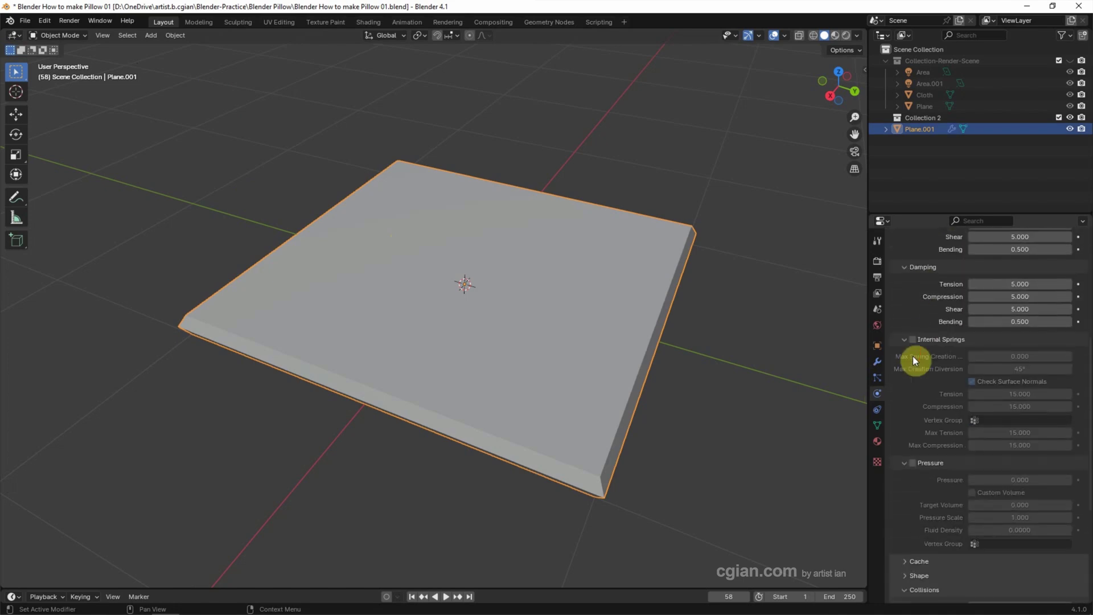
- Enable cloth Pressure at 3 and turn on Self Collisions
{"action": "left_click", "coordinate": [913, 463]}
{"action": "left_click", "coordinate": [997, 480]}
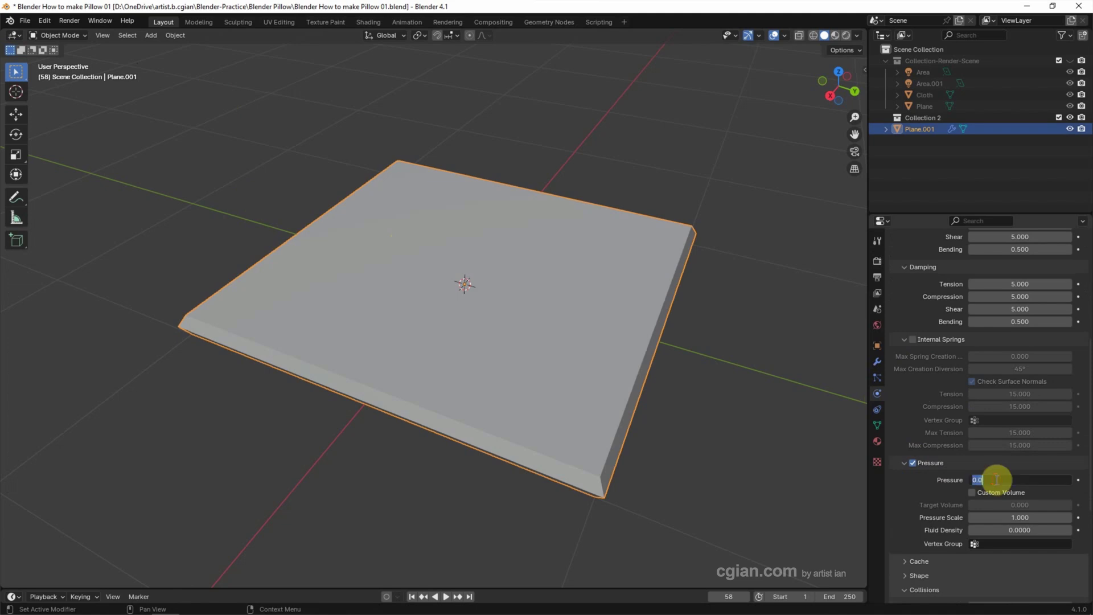
{"action": "type", "text": "3"}
{"action": "key", "text": "Return"}
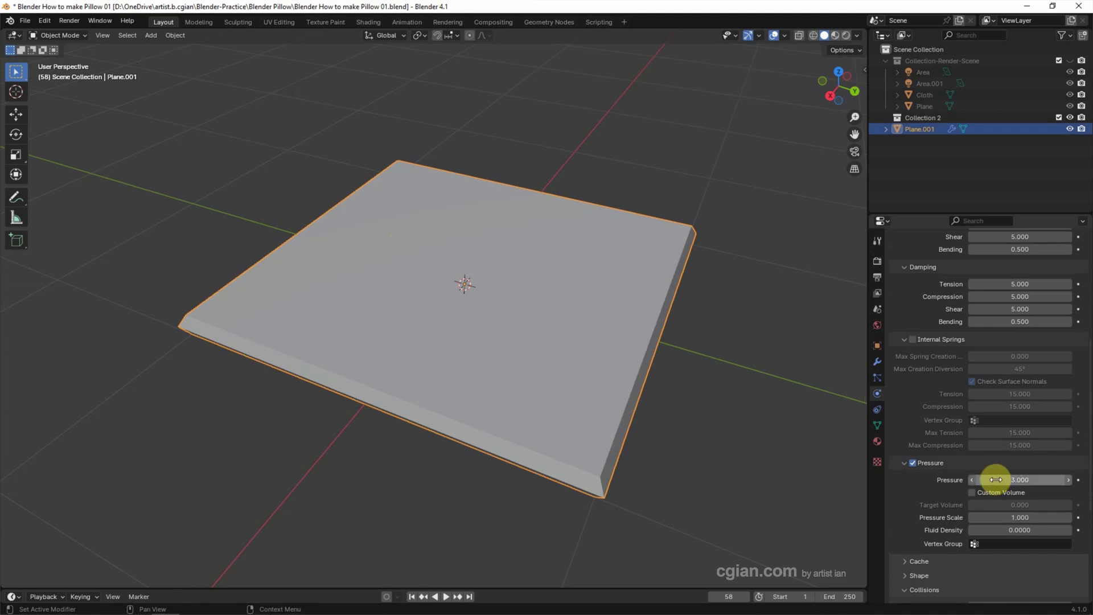
{"action": "scroll", "coordinate": [996, 480], "scroll_direction": "down", "scroll_amount": 8}
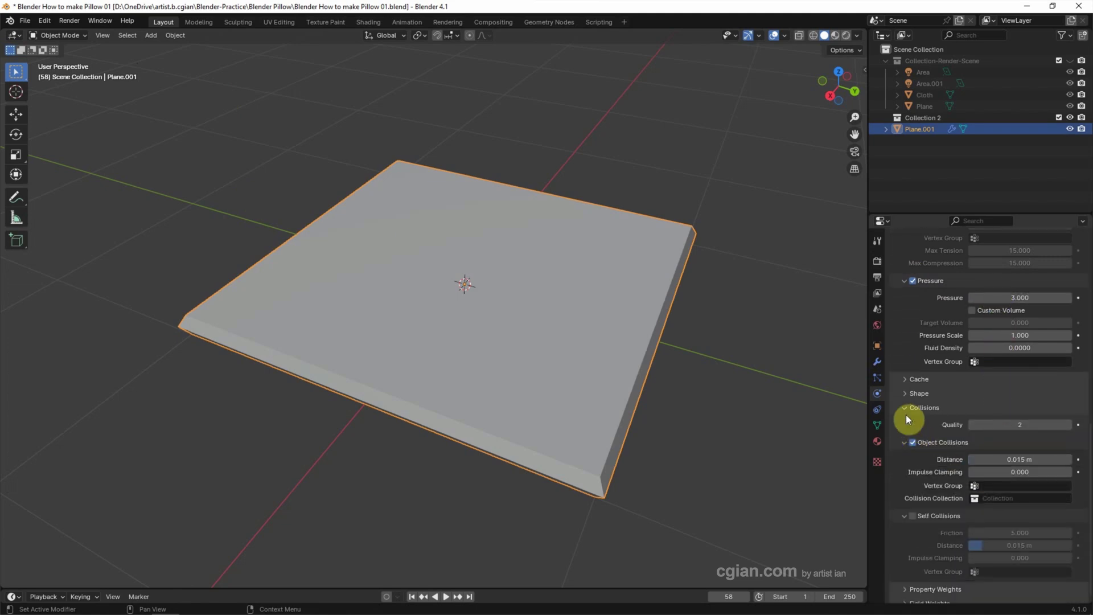
{"action": "scroll", "coordinate": [912, 416], "scroll_direction": "down", "scroll_amount": 1}
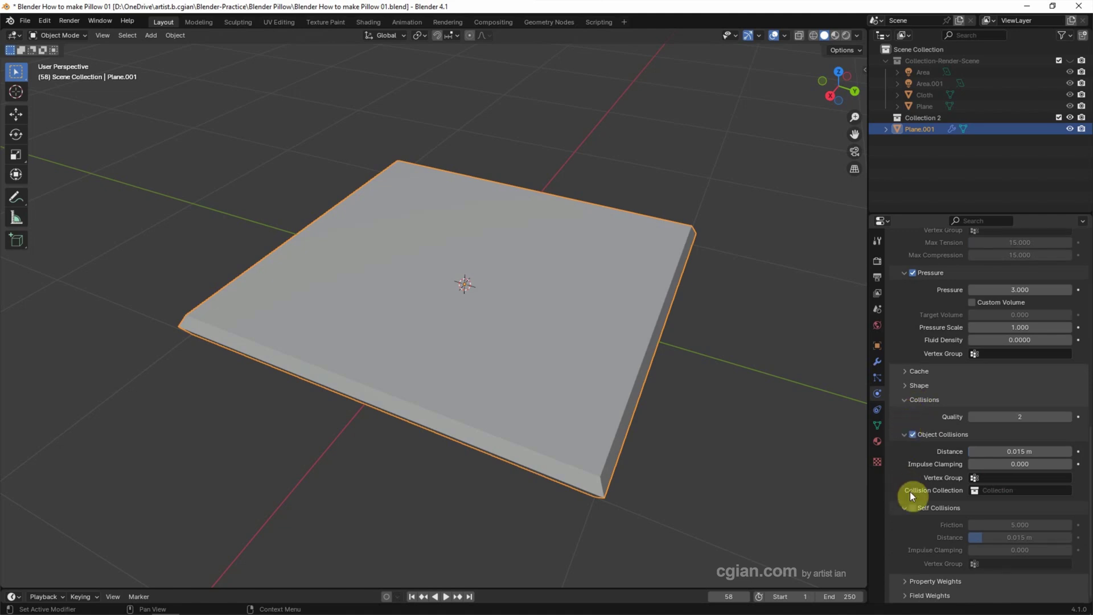
{"action": "left_click", "coordinate": [913, 507]}
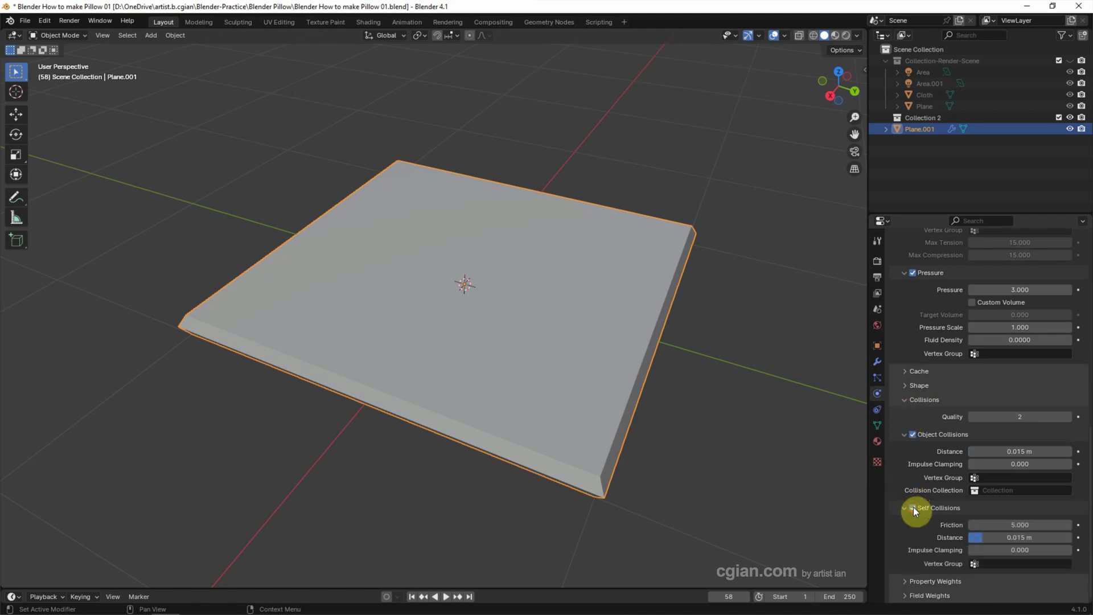
- Set the cloth's Field Weights Gravity to 0
{"action": "left_click", "coordinate": [905, 595]}
{"action": "scroll", "coordinate": [902, 583], "scroll_direction": "down", "scroll_amount": 5}
{"action": "scroll", "coordinate": [934, 529], "scroll_direction": "down", "scroll_amount": 2}
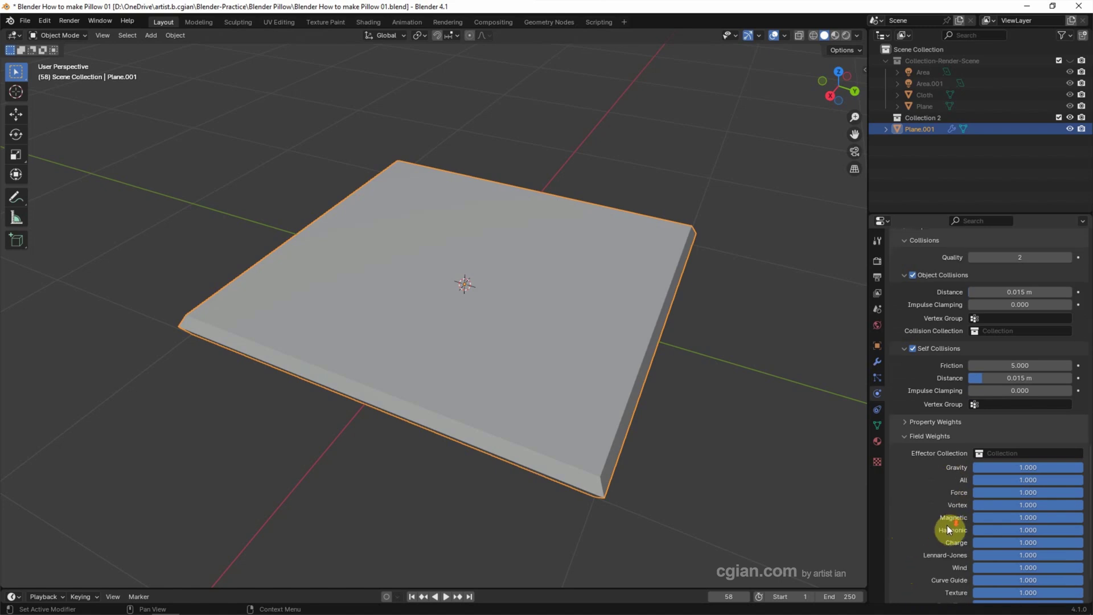
{"action": "left_click", "coordinate": [986, 467]}
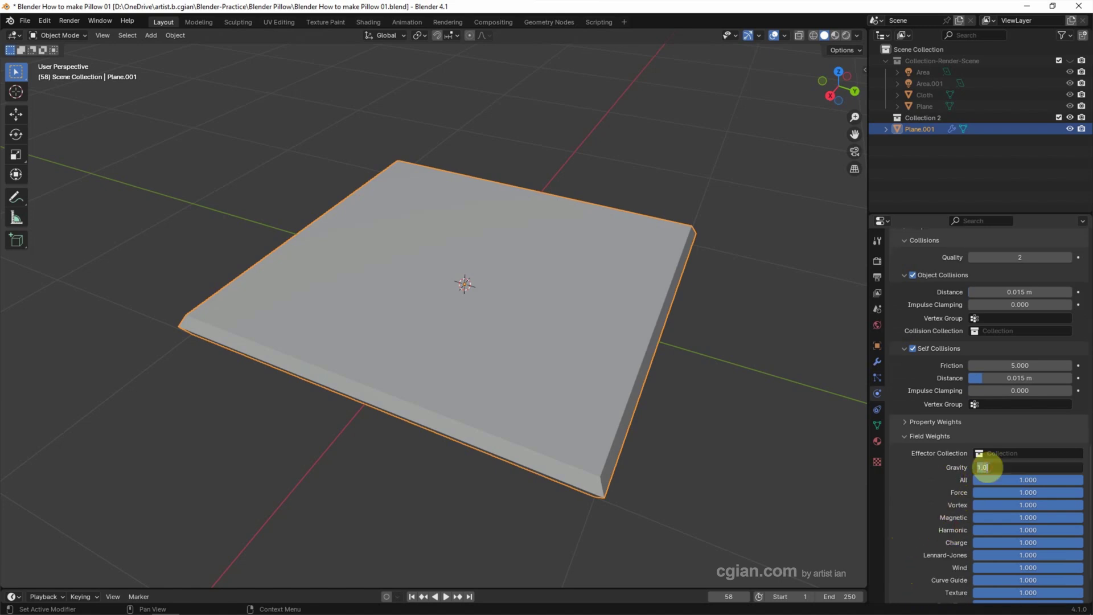
{"action": "type", "text": "0"}
{"action": "key", "text": "Return"}
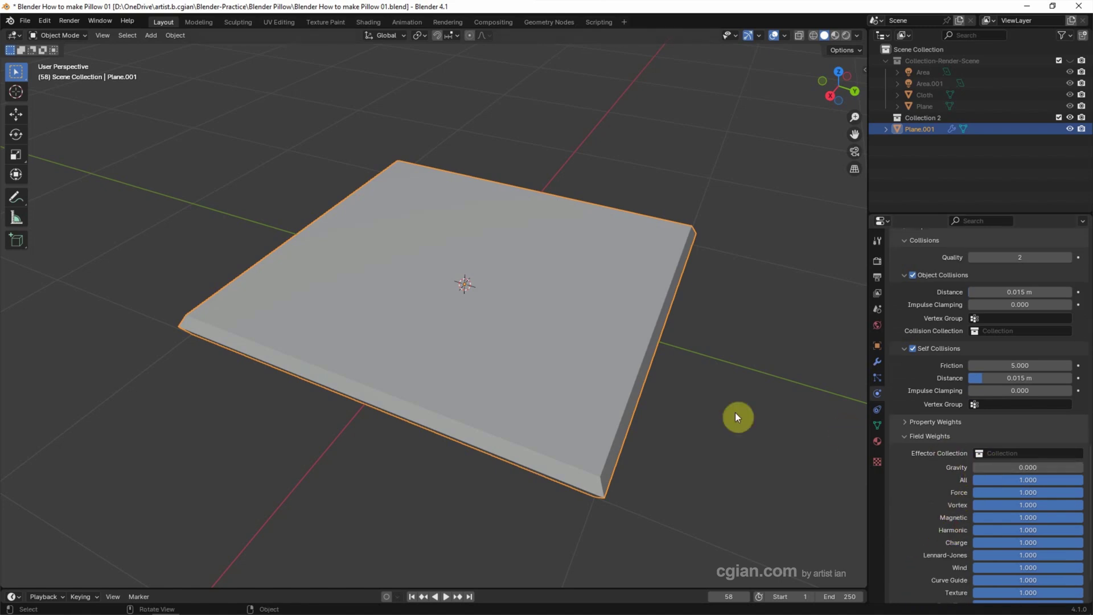
- Play the cloth simulation until the slab inflates, pausing at frame 175
{"action": "left_click", "coordinate": [445, 597]}
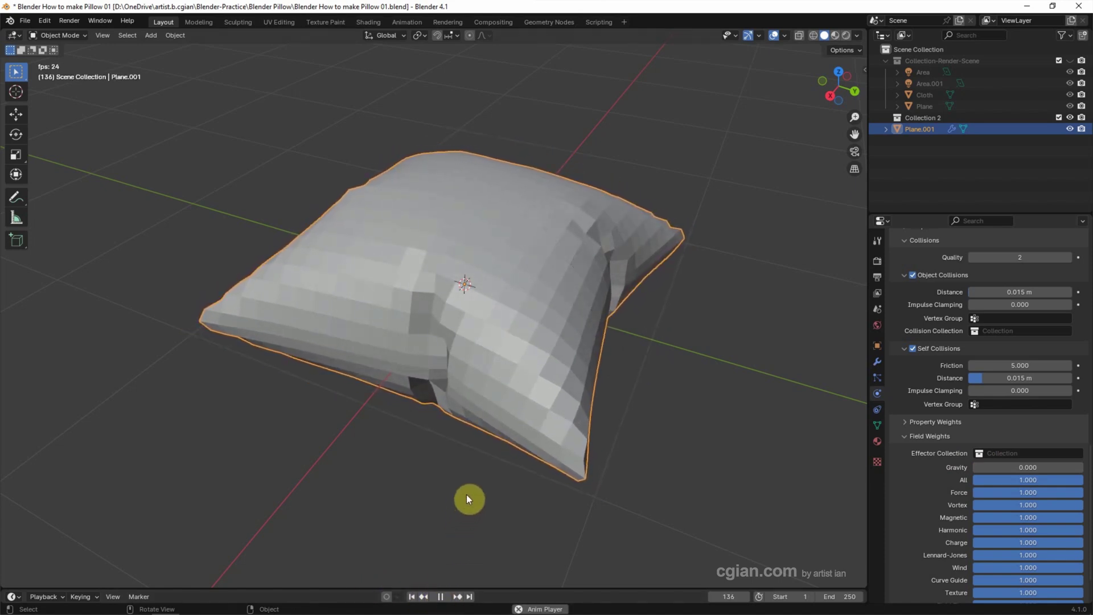
{"action": "left_click", "coordinate": [440, 595]}
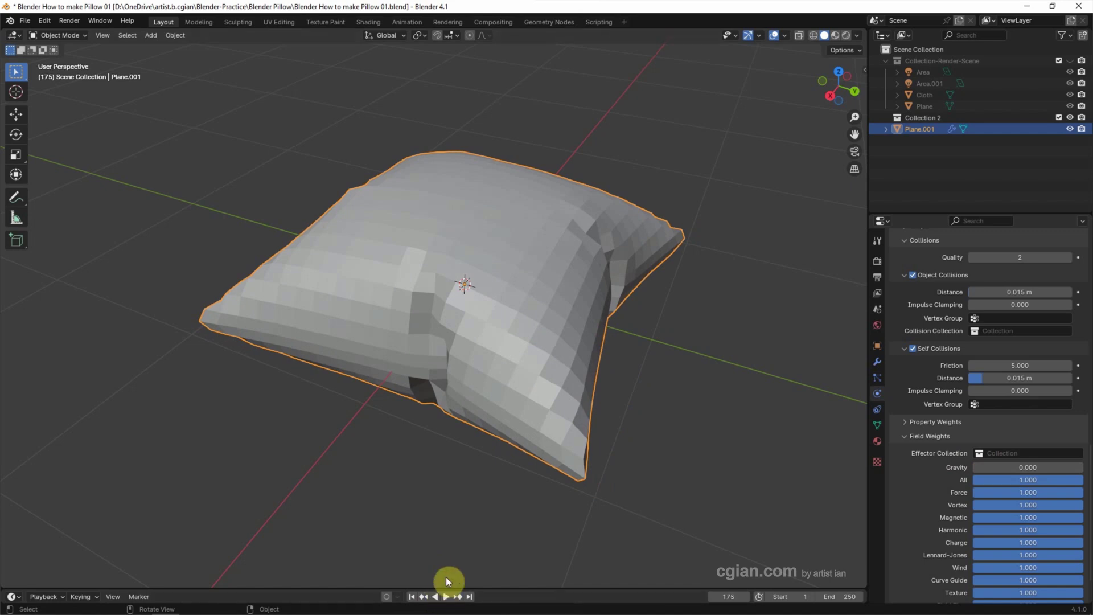
{"action": "middle_click_drag", "start_coordinate": [450, 558], "coordinate": [465, 401]}
{"action": "right_click", "coordinate": [511, 276]}
- Convert the inflated pillow to a mesh, checking the result with undo and redo
{"action": "mouse_move", "coordinate": [512, 276]}
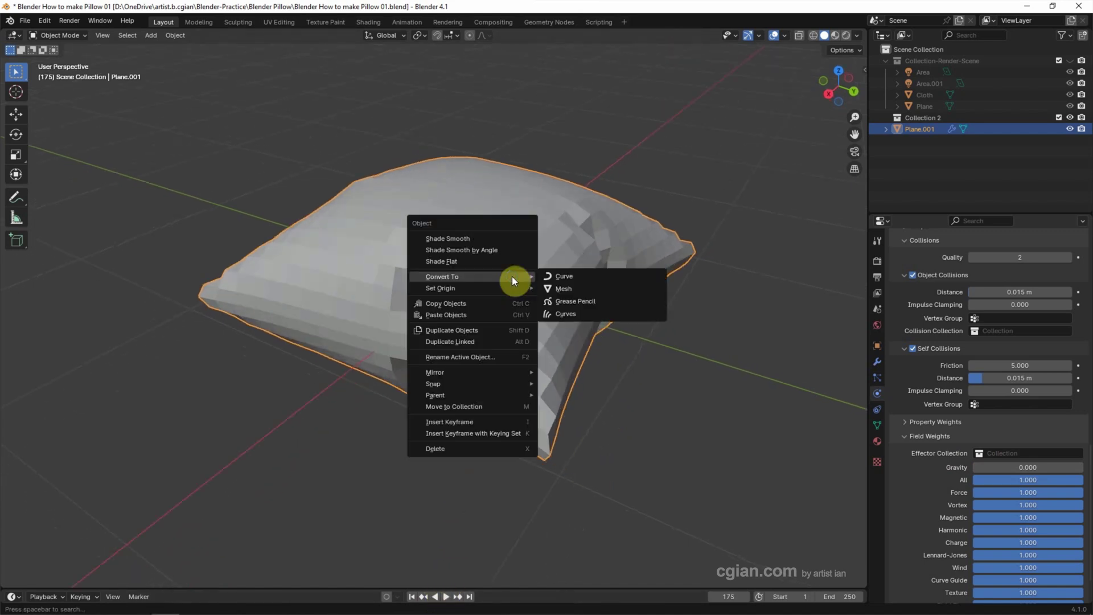
{"action": "left_click", "coordinate": [556, 288]}
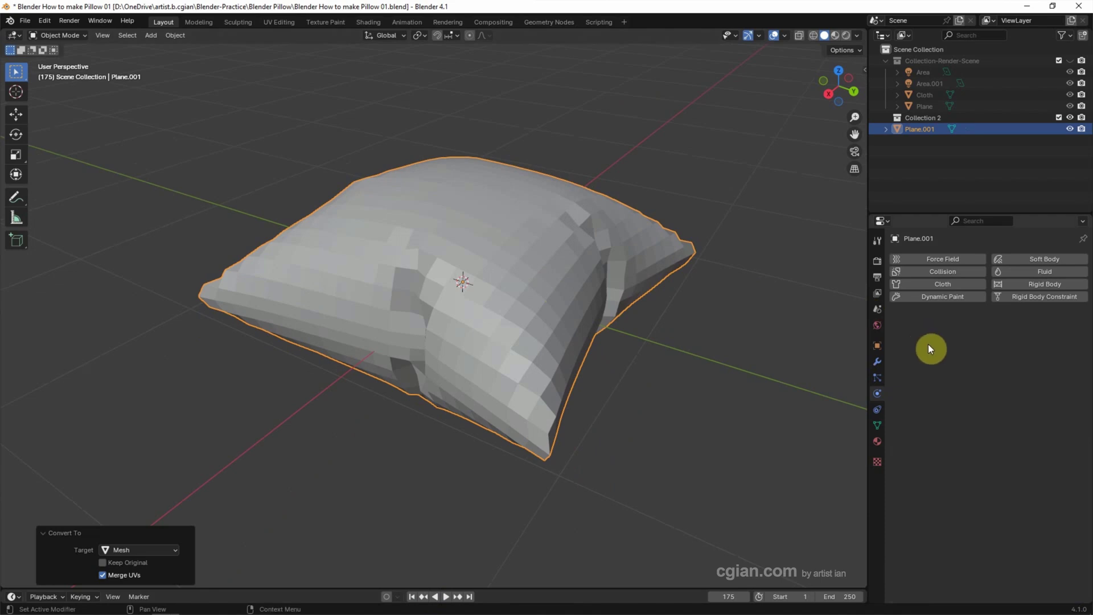
{"action": "key", "text": "ctrl+z"}
{"action": "key", "text": "ctrl+shift+z"}
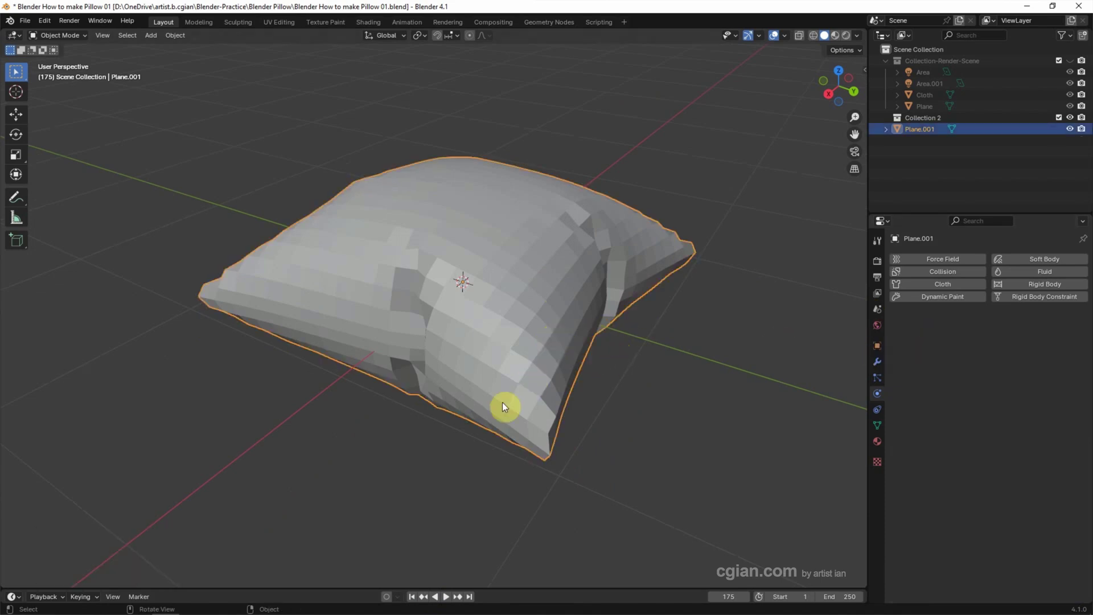
{"action": "left_click", "coordinate": [70, 34]}
- In Edit Mode, cut and slide a new edge loop around the pillow's rim
{"action": "left_click", "coordinate": [72, 57]}
{"action": "scroll", "coordinate": [245, 274], "scroll_direction": "up", "scroll_amount": 4}
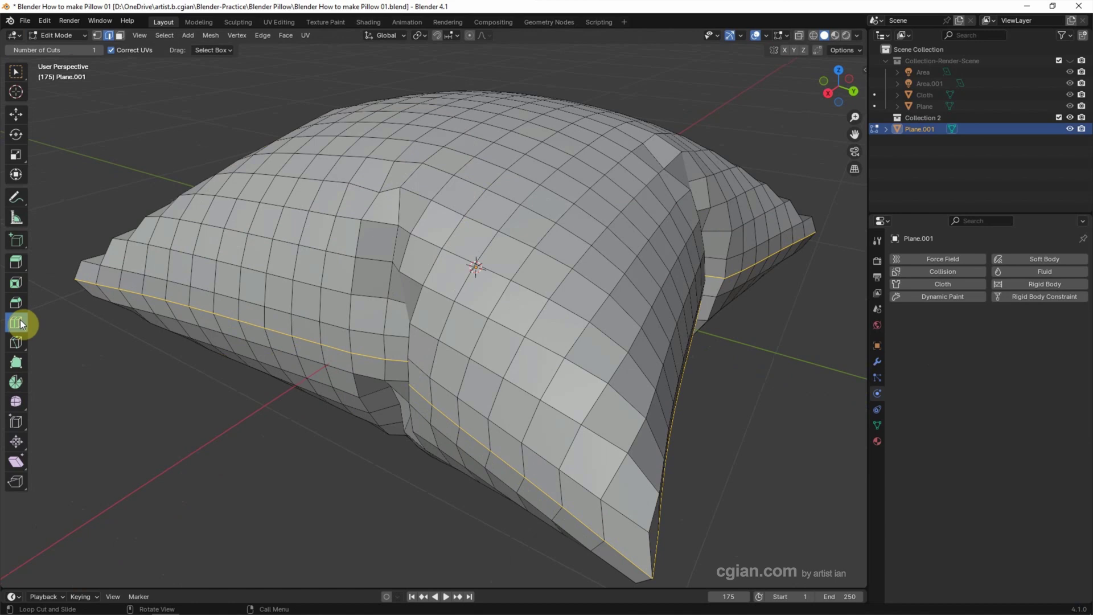
{"action": "left_click_drag", "start_coordinate": [68, 275], "coordinate": [72, 281]}
{"action": "key", "text": "g"}
{"action": "key", "text": "g"}
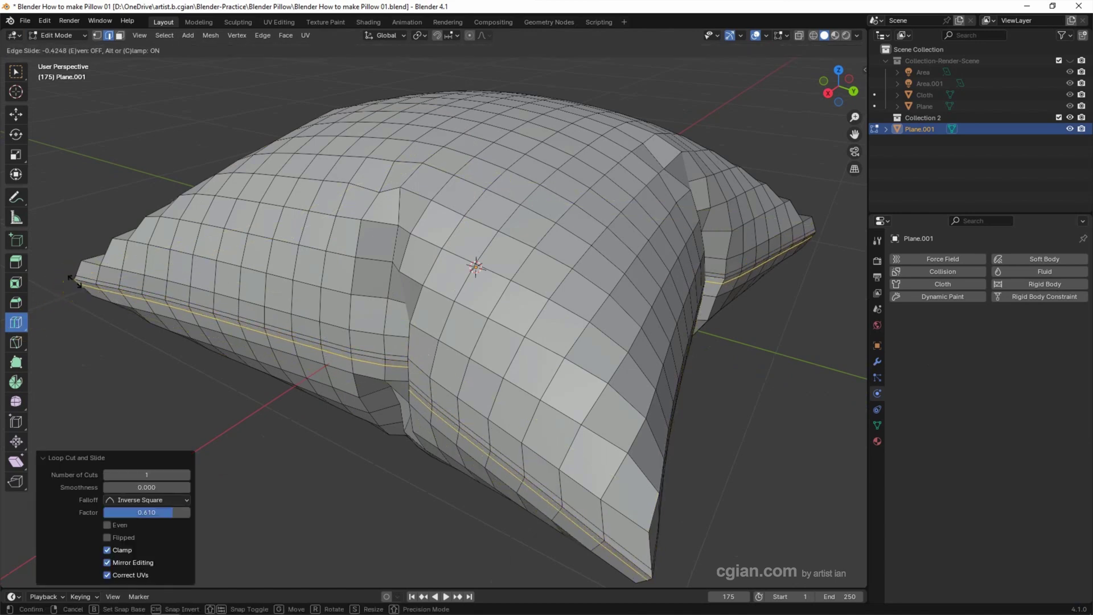
{"action": "left_click", "coordinate": [73, 282]}
{"action": "left_click", "coordinate": [16, 71]}
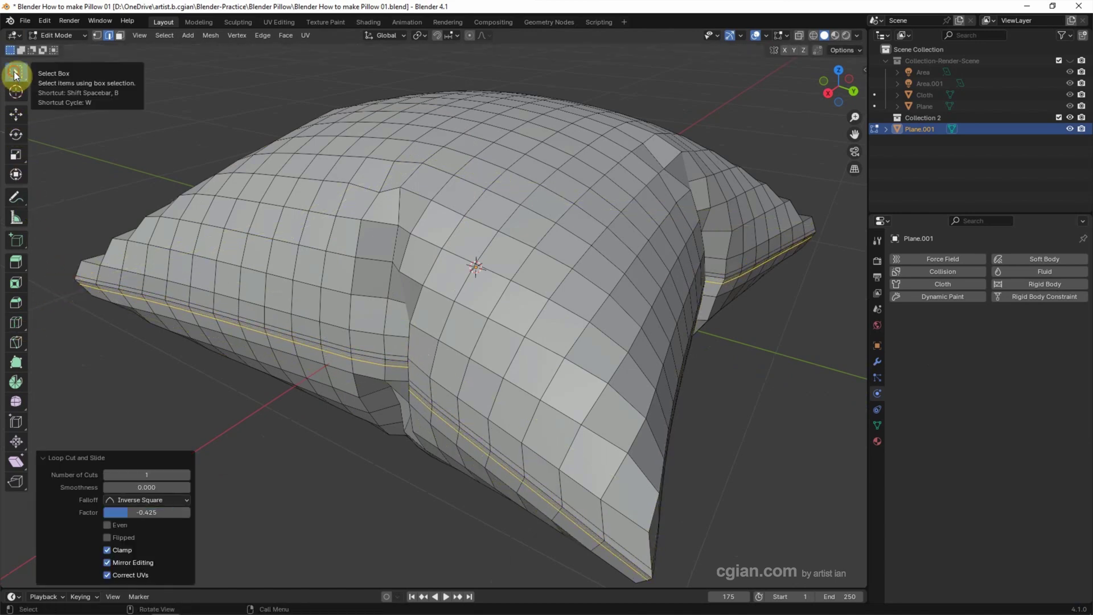
- Select the seam loop, extrude it and scale it to 0.962 to form a groove
{"action": "left_click", "coordinate": [83, 280], "text": "alt"}
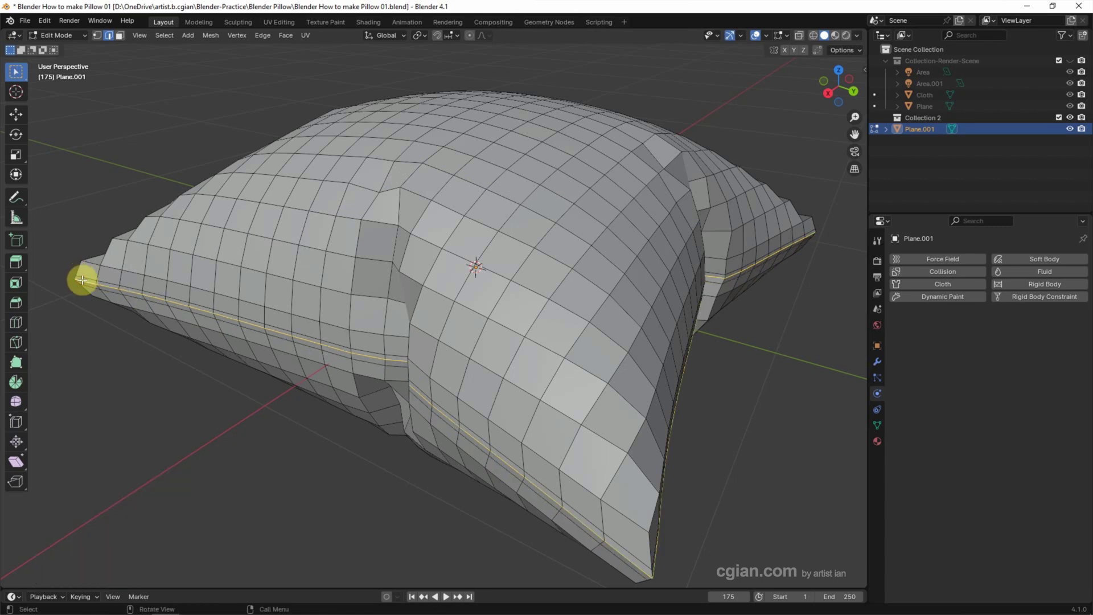
{"action": "key", "text": "e"}
{"action": "key", "text": "s"}
{"action": "left_click", "coordinate": [74, 148]}
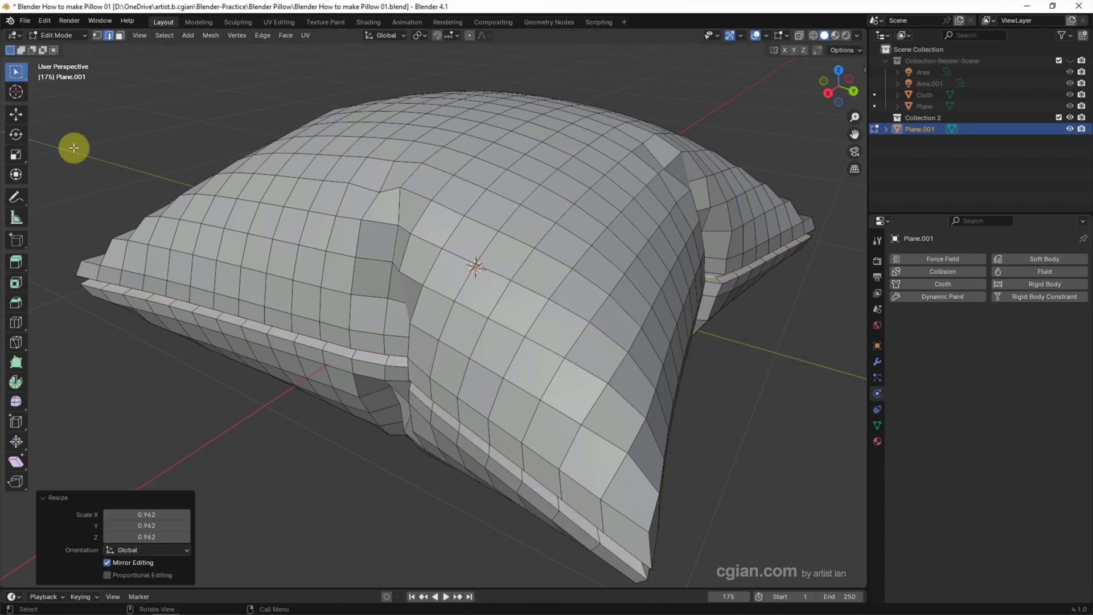
{"action": "left_click", "coordinate": [71, 35]}
- Add a Subdivision Surface modifier (viewport 1, render 2) to the pillow in Object Mode
{"action": "left_click", "coordinate": [70, 49]}
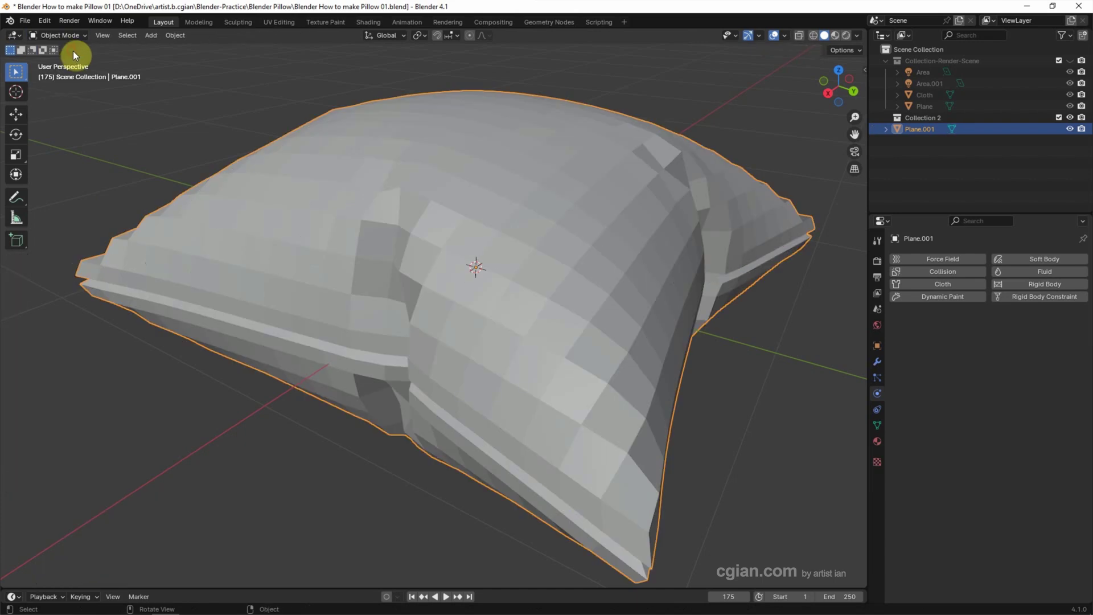
{"action": "scroll", "coordinate": [386, 228], "scroll_direction": "down", "scroll_amount": 5}
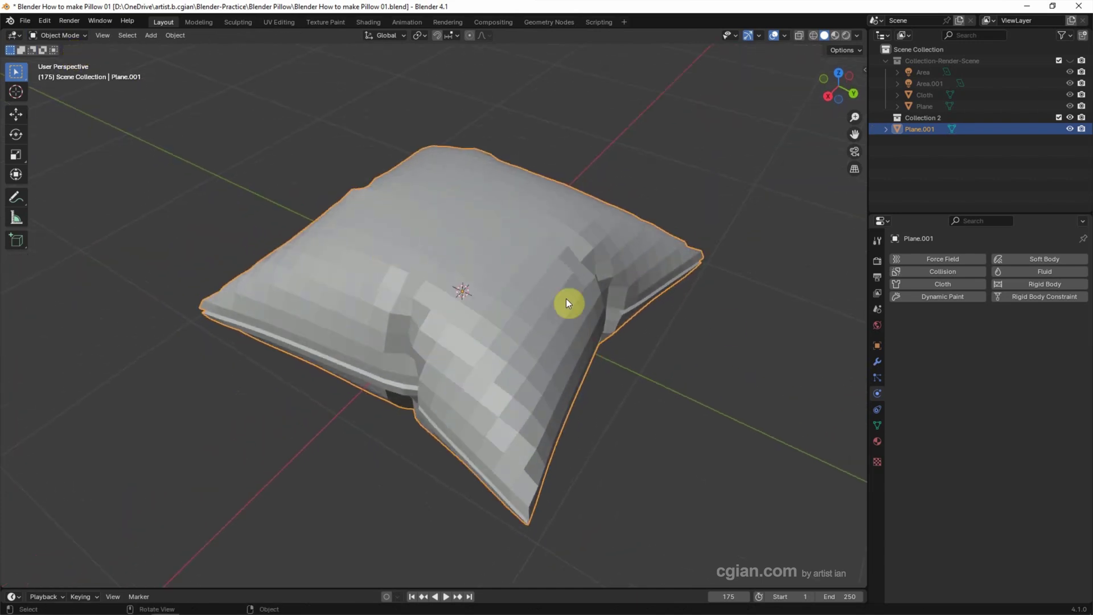
{"action": "left_click", "coordinate": [877, 364]}
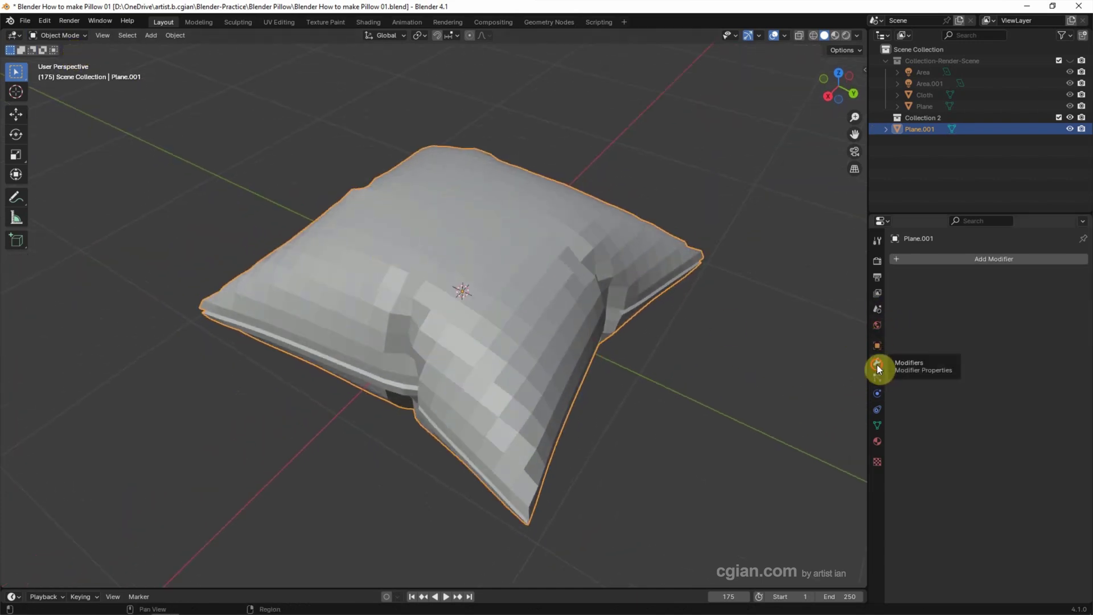
{"action": "left_click", "coordinate": [914, 259]}
{"action": "mouse_move", "coordinate": [913, 259]}
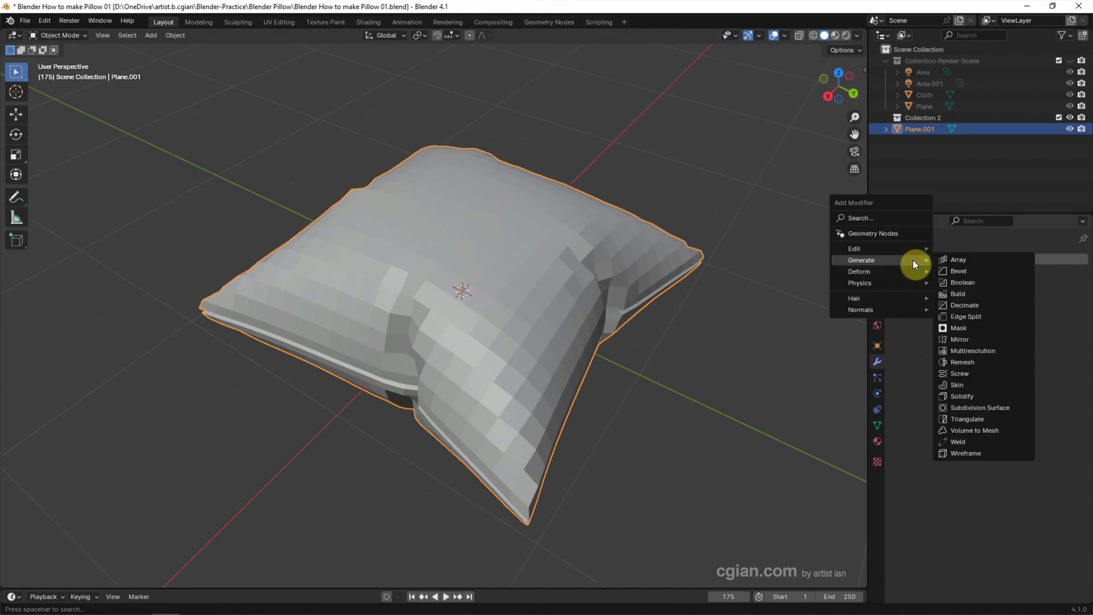
{"action": "left_click", "coordinate": [973, 408]}
- Apply Shade Smooth to the pillow
{"action": "middle_click_drag", "start_coordinate": [776, 412], "coordinate": [765, 389]}
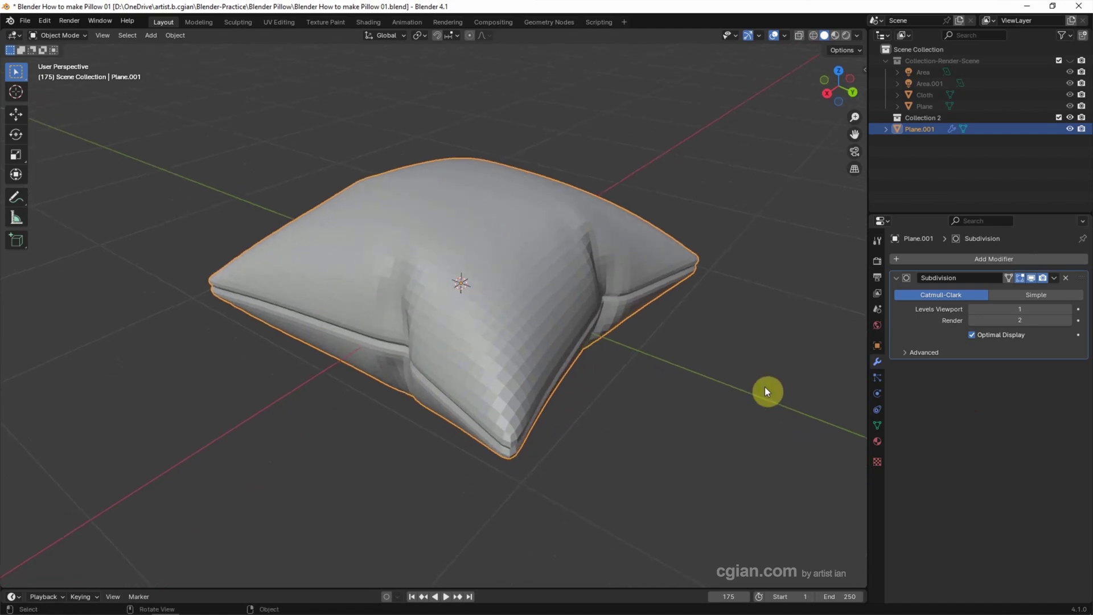
{"action": "right_click", "coordinate": [548, 264]}
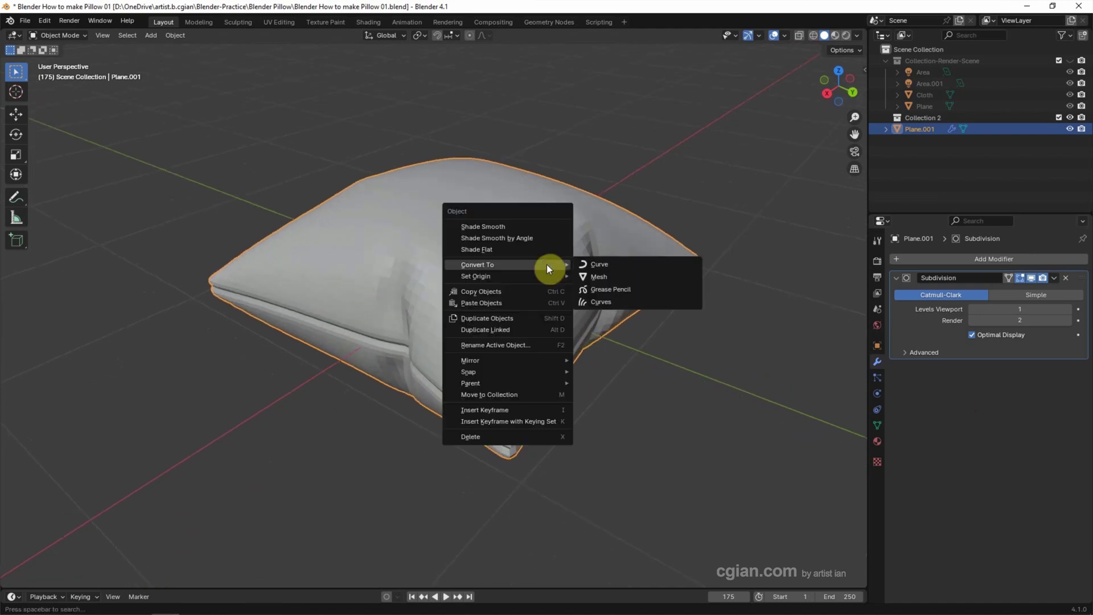
{"action": "left_click", "coordinate": [524, 230]}
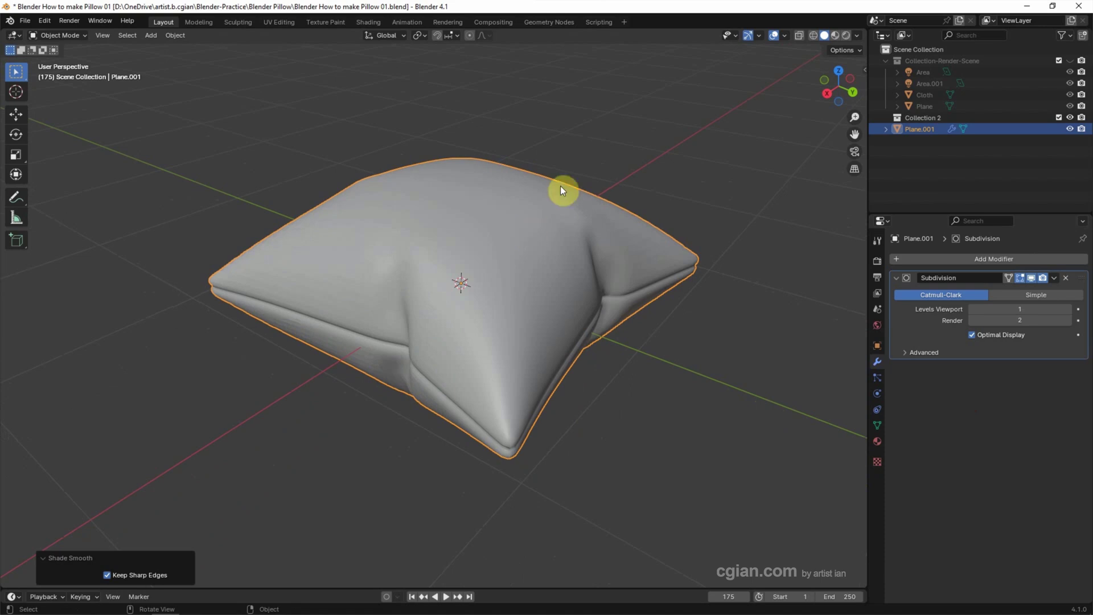
- Switch to Material Preview and assign the existing pink knit Cloth material to the pillow
{"action": "left_click", "coordinate": [833, 33]}
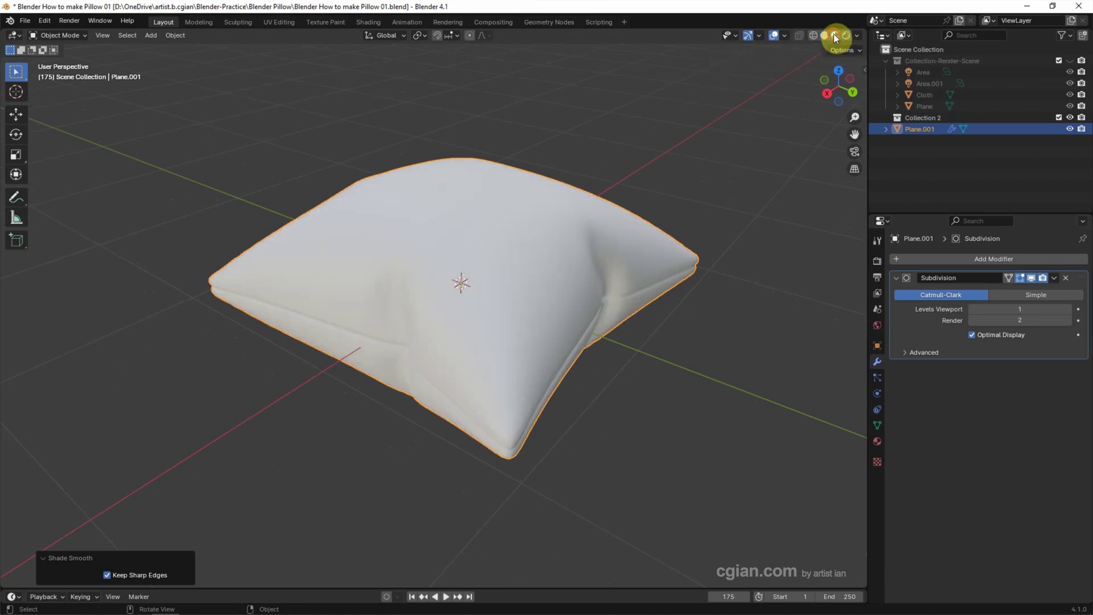
{"action": "left_click", "coordinate": [877, 442]}
{"action": "left_click", "coordinate": [898, 308]}
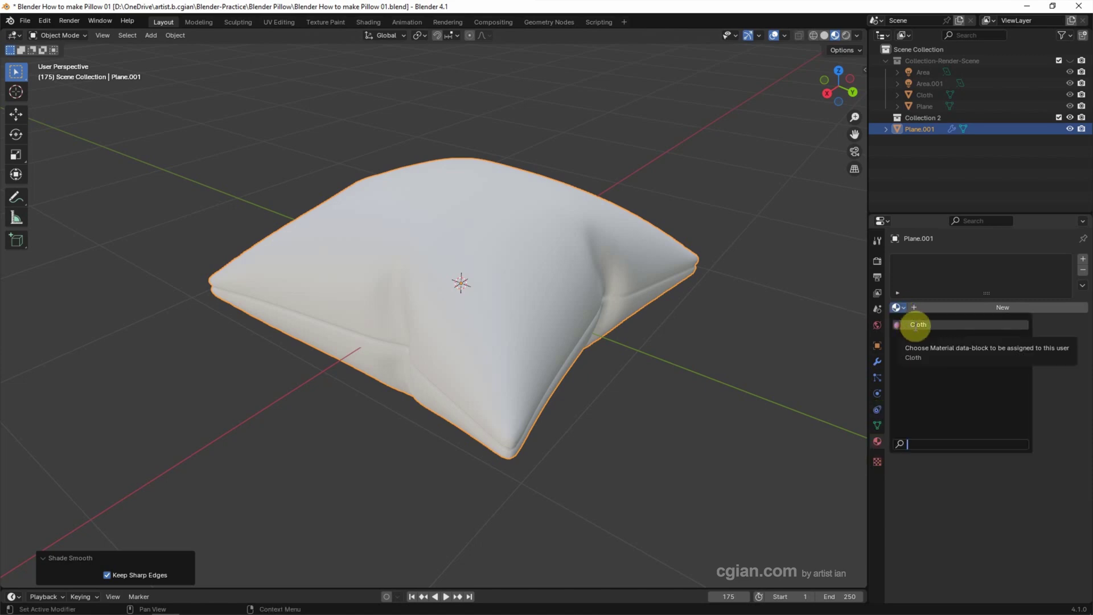
{"action": "left_click", "coordinate": [915, 325]}
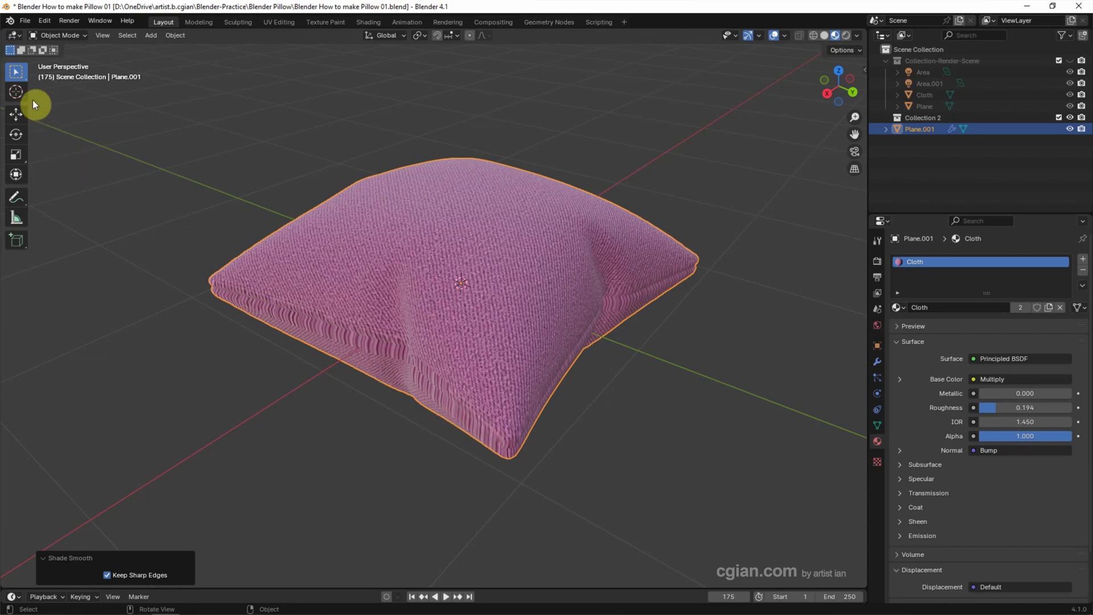
{"action": "left_click", "coordinate": [14, 36]}
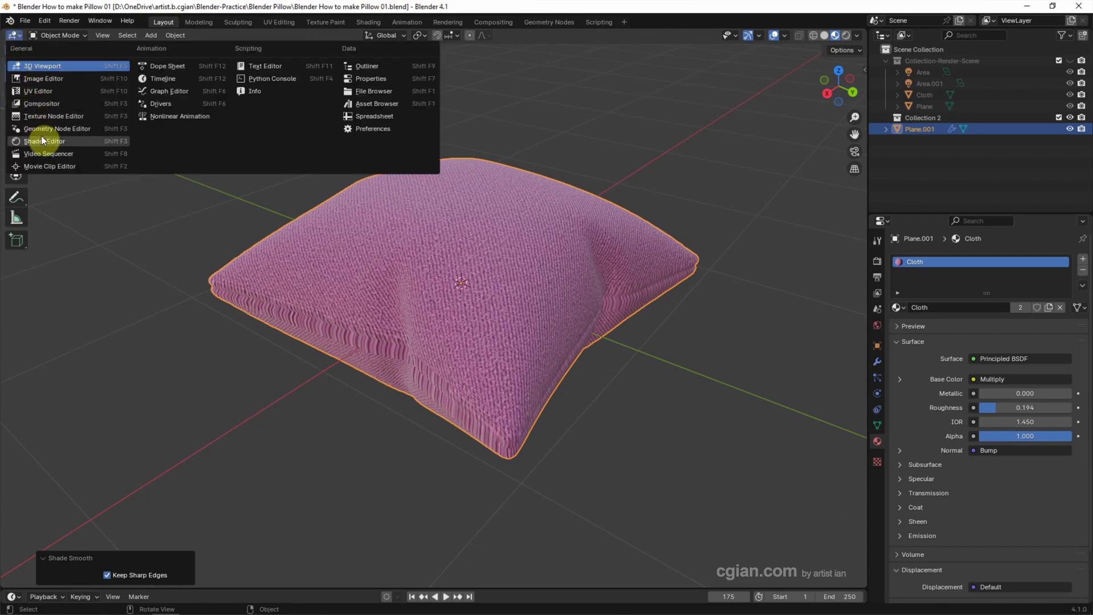
- Display the Cloth material's node tree and center it on the Texture Coordinate node
{"action": "left_click", "coordinate": [41, 140]}
{"action": "scroll", "coordinate": [134, 339], "scroll_direction": "up", "scroll_amount": 3}
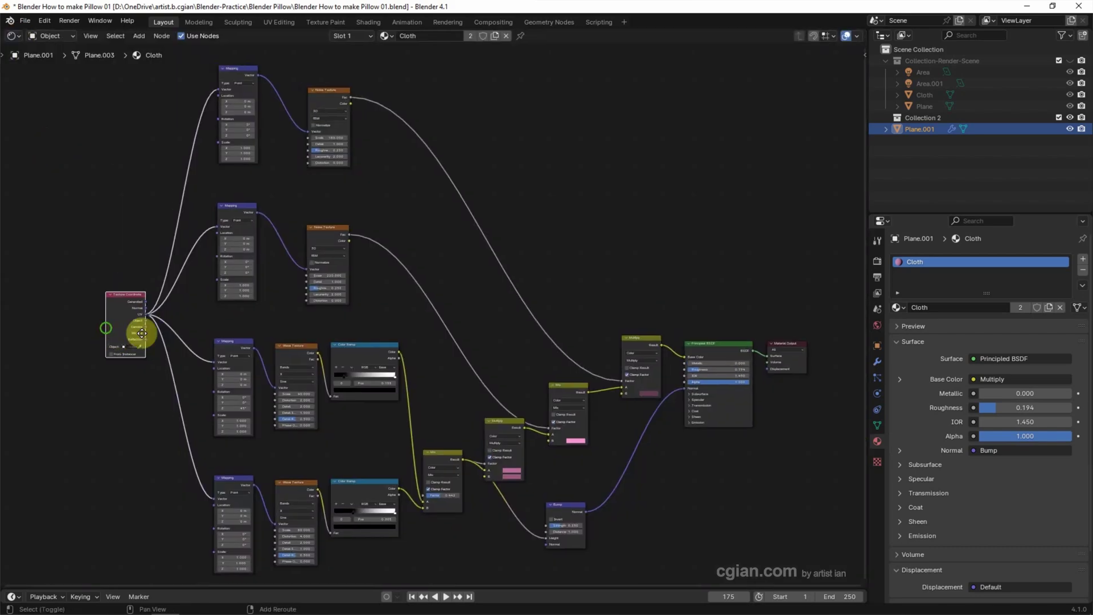
{"action": "scroll", "coordinate": [145, 331], "scroll_direction": "up", "scroll_amount": 1}
{"action": "middle_click_drag", "start_coordinate": [141, 319], "coordinate": [152, 344]}
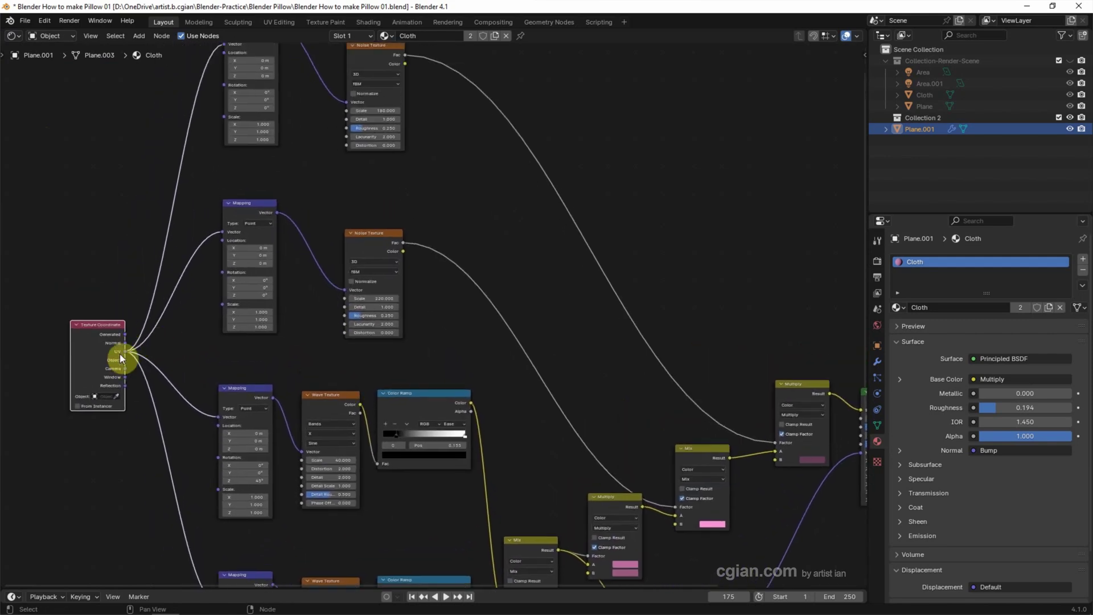
{"action": "middle_click_drag", "start_coordinate": [209, 245], "coordinate": [120, 362]}
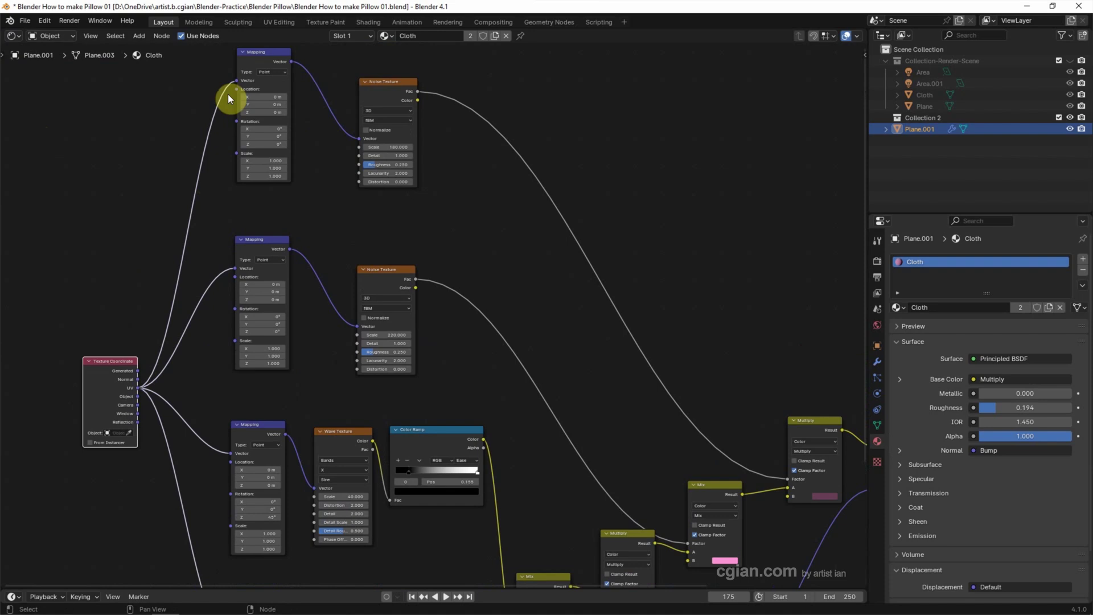
- Disconnect the UV links feeding each of the four Mapping nodes
{"action": "left_click_drag", "start_coordinate": [235, 83], "coordinate": [204, 98]}
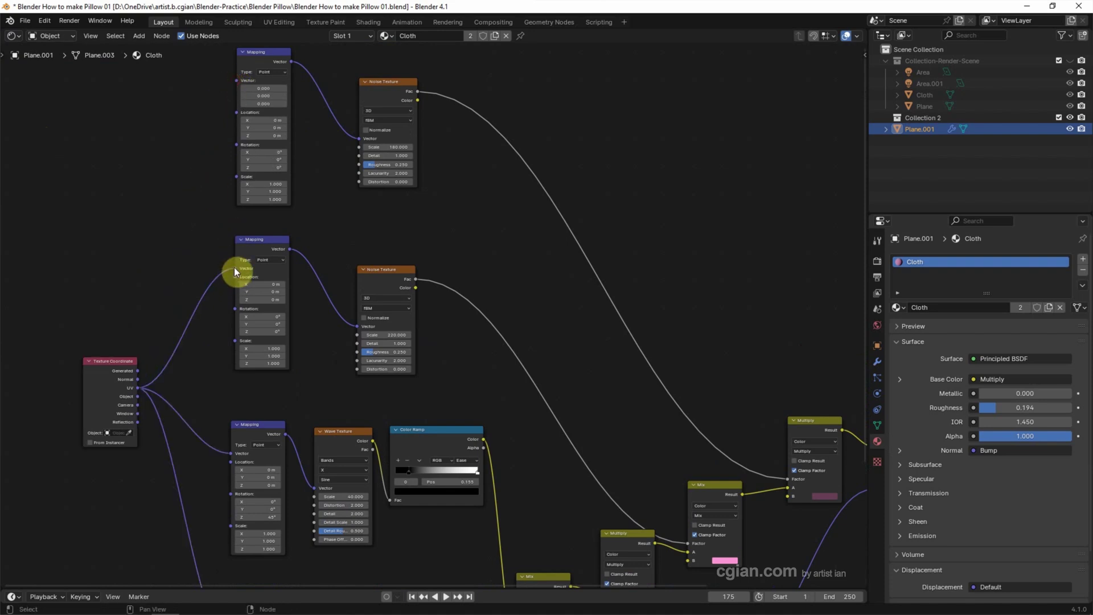
{"action": "left_click_drag", "start_coordinate": [234, 267], "coordinate": [200, 308]}
{"action": "middle_click_drag", "start_coordinate": [200, 309], "coordinate": [252, 210]}
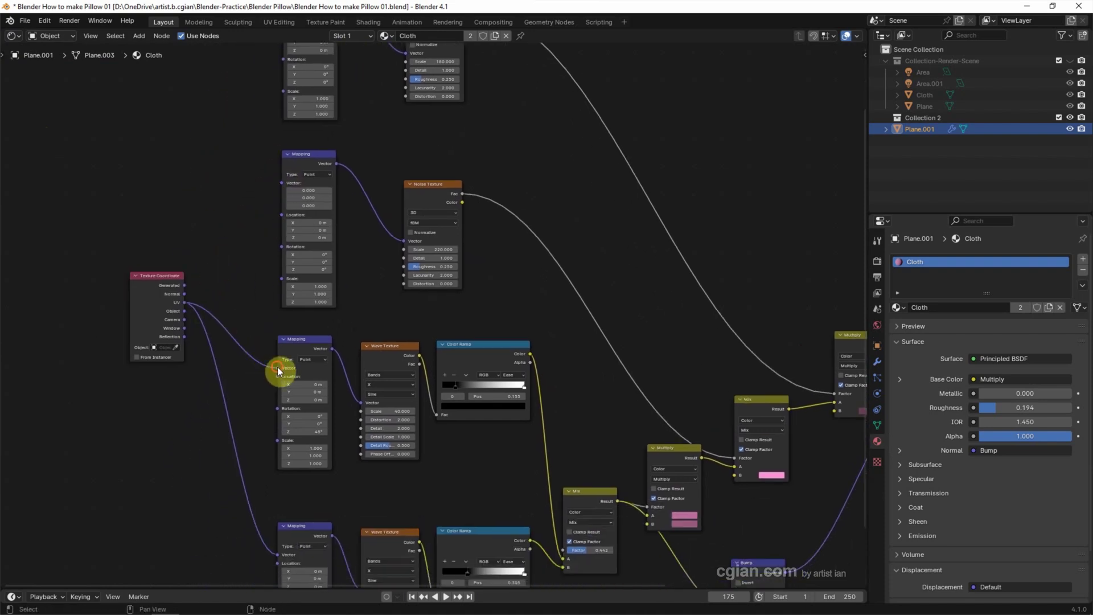
{"action": "left_click_drag", "start_coordinate": [278, 369], "coordinate": [277, 555]}
{"action": "left_click", "coordinate": [188, 290]}
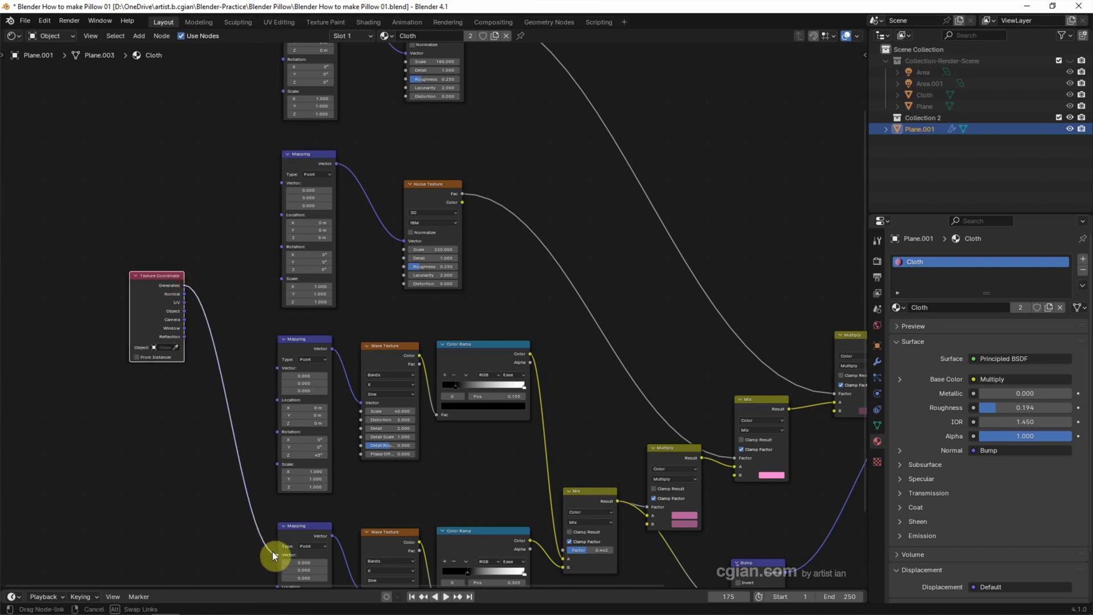
- Connect Texture Coordinate's Generated output to the Mapping nodes' Vector inputs
{"action": "left_click_drag", "start_coordinate": [184, 286], "coordinate": [276, 279]}
{"action": "scroll", "coordinate": [239, 354], "scroll_direction": "up", "scroll_amount": 5, "text": "shift"}
{"action": "left_click_drag", "start_coordinate": [180, 382], "coordinate": [277, 92]}
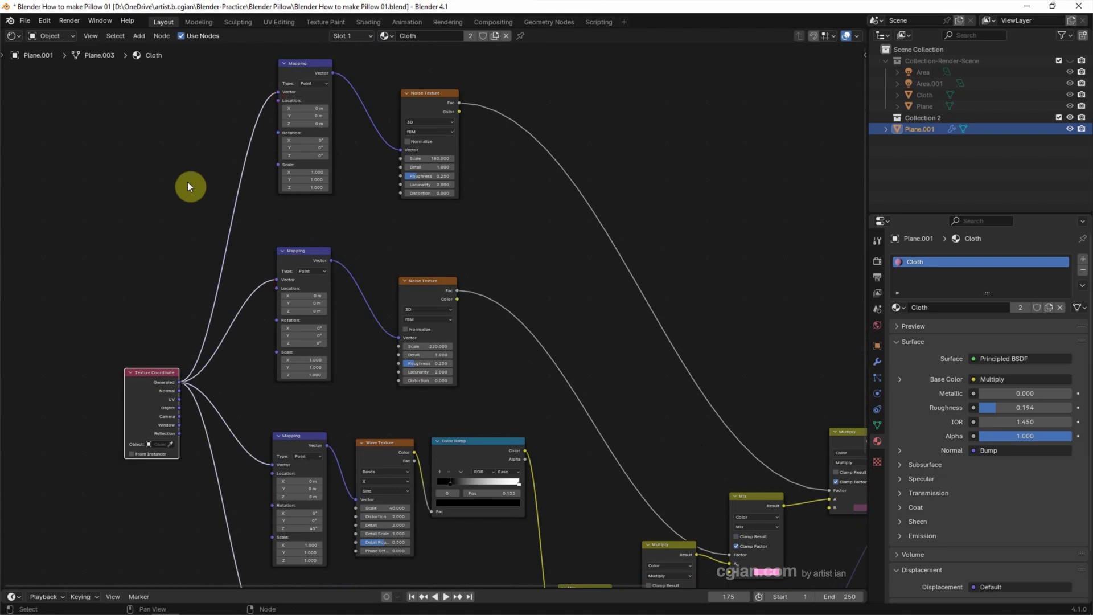
{"action": "left_click", "coordinate": [15, 36]}
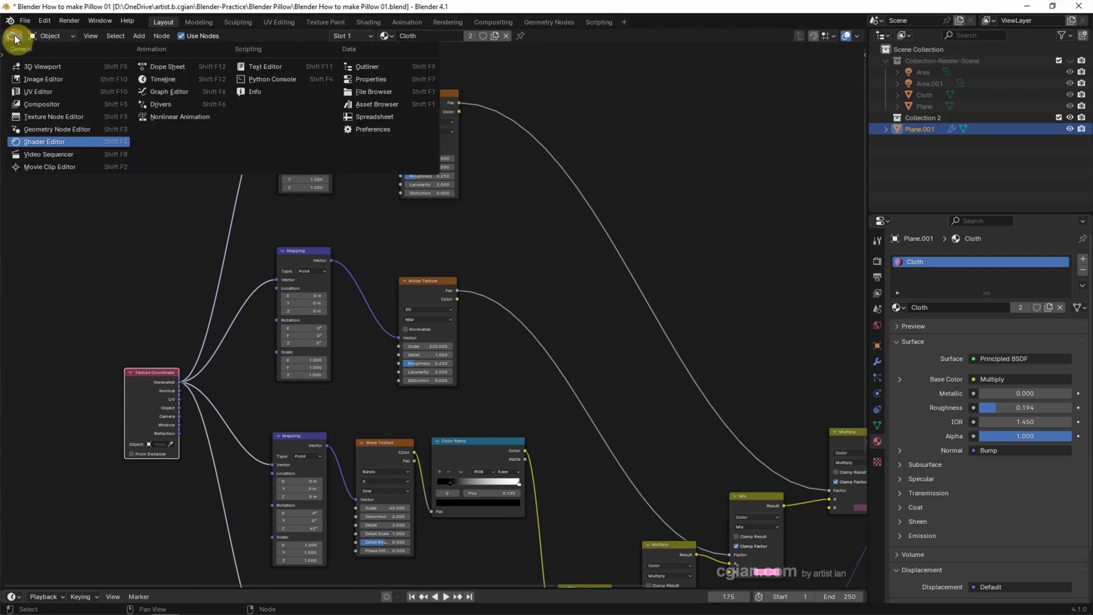
- Return to the 3D Viewport and view the knit-textured pillow from higher up
{"action": "left_click", "coordinate": [44, 67]}
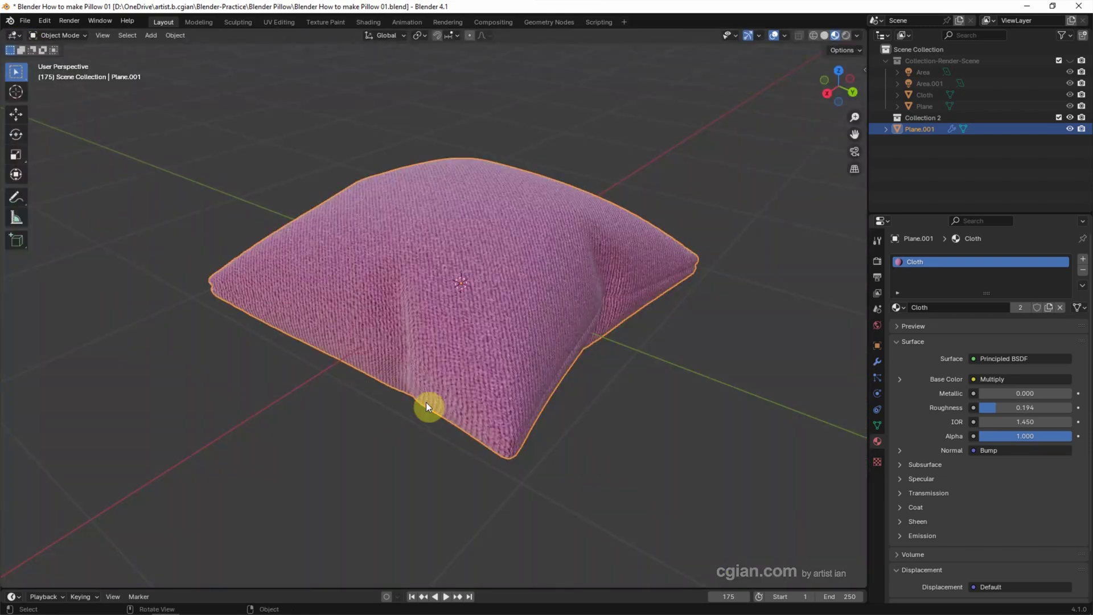
{"action": "middle_click_drag", "start_coordinate": [450, 405], "coordinate": [452, 370]}
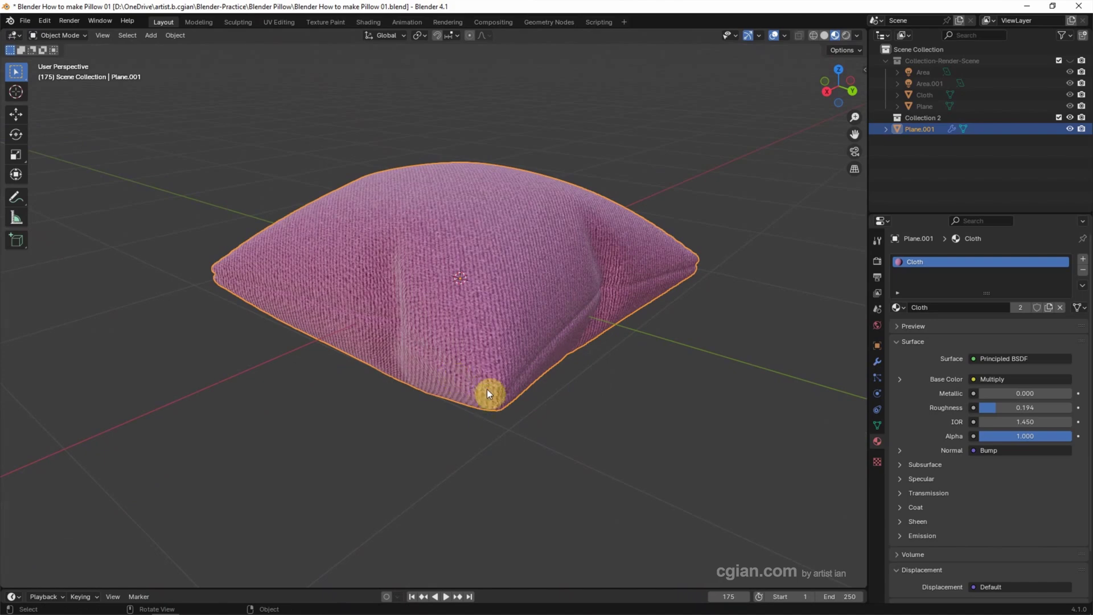
- Show Collection-Render-Scene, hide the draped Cloth object, and switch to Rendered viewport shading
{"action": "left_click", "coordinate": [1070, 60]}
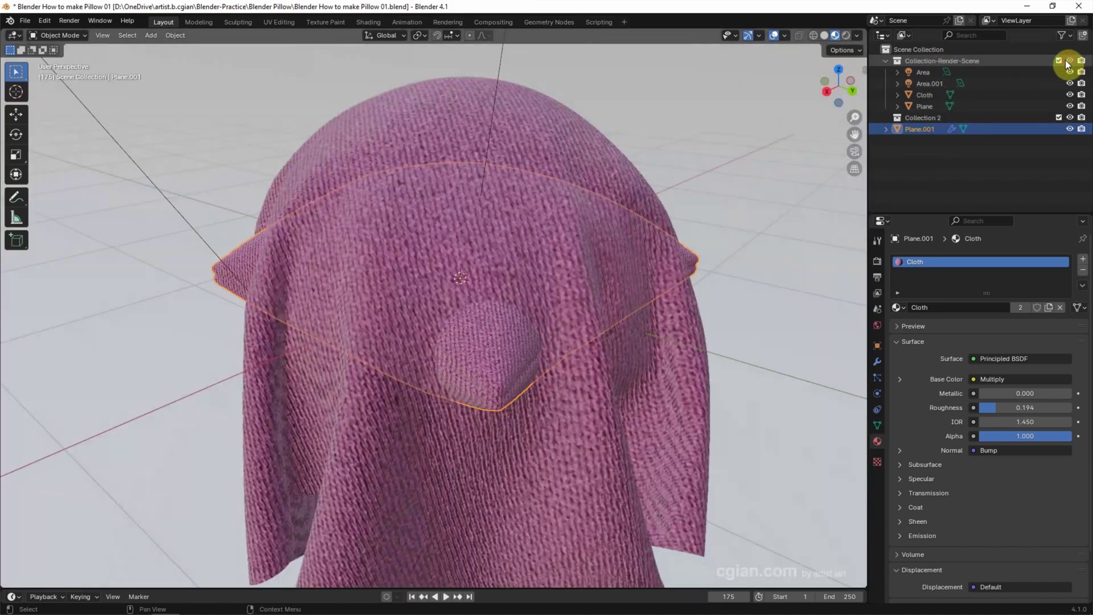
{"action": "left_click", "coordinate": [1070, 94]}
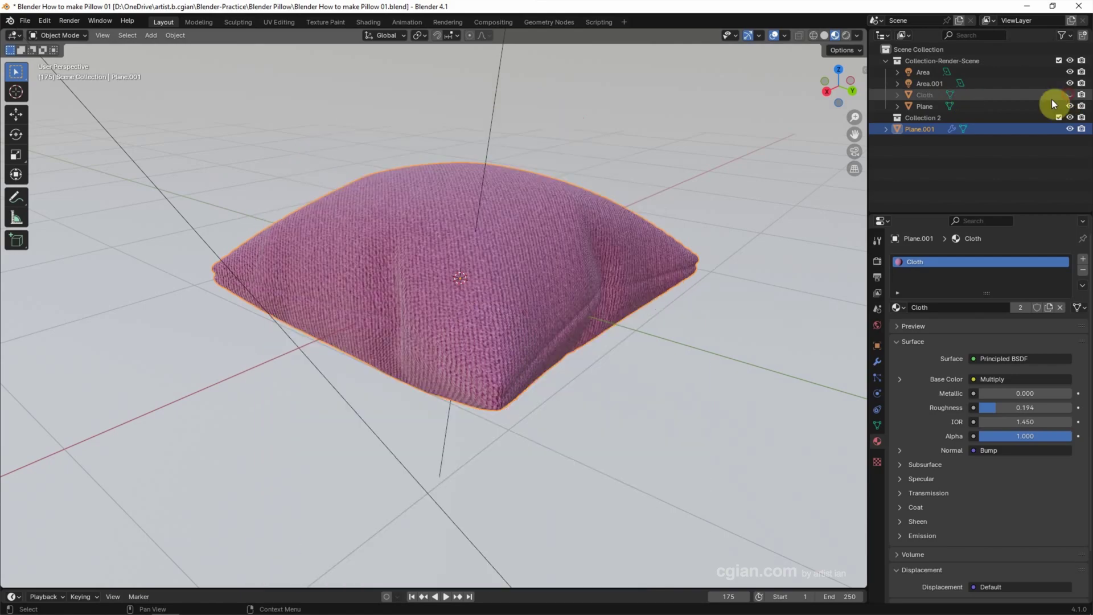
{"action": "left_click", "coordinate": [845, 36]}
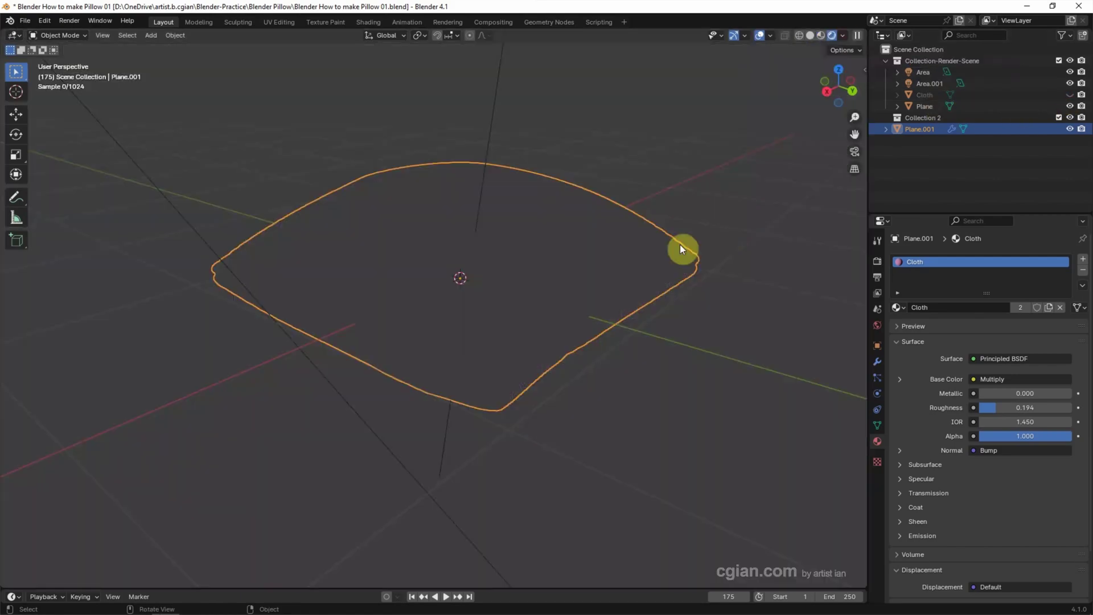